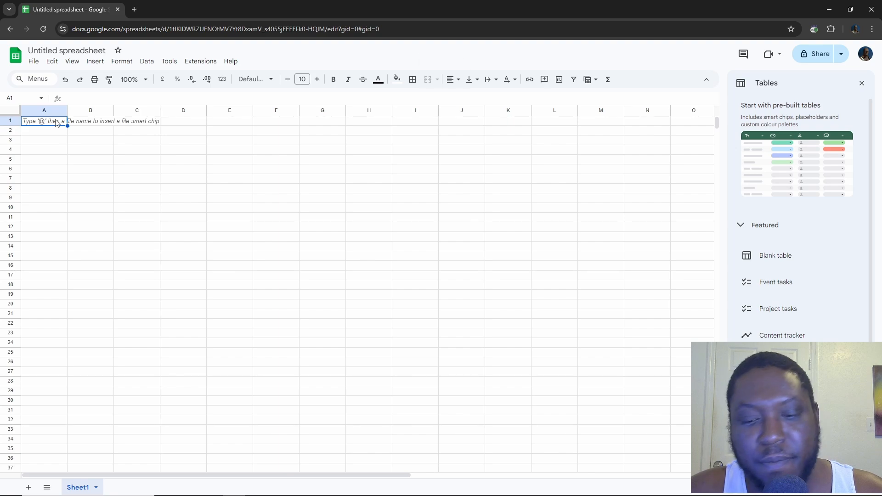
Enter the column headers Date, Name, Park, Manufacturer and Type in cells A1 to E1.
text(D)
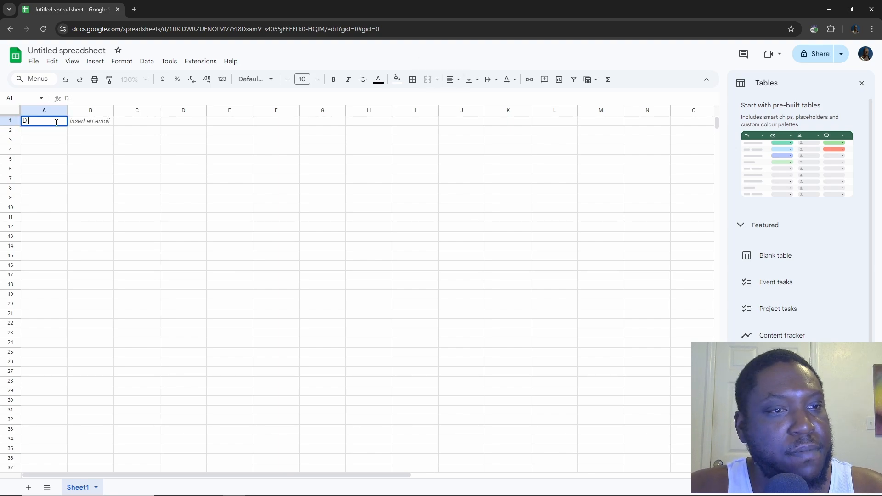
text(ate)
key(Tab)
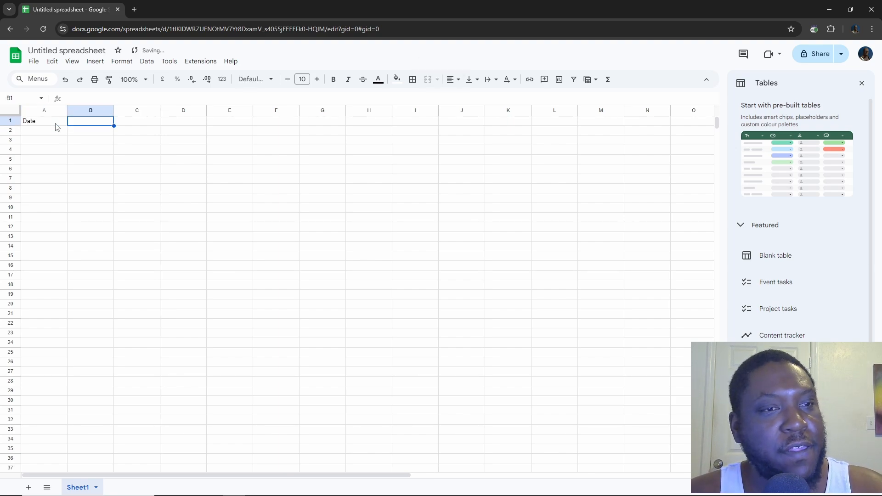
text(Nam)
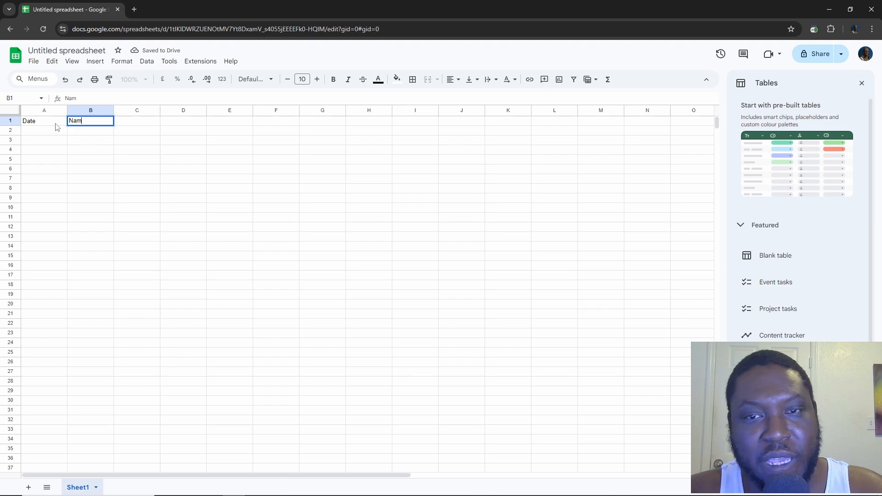
text(e)
key(Tab)
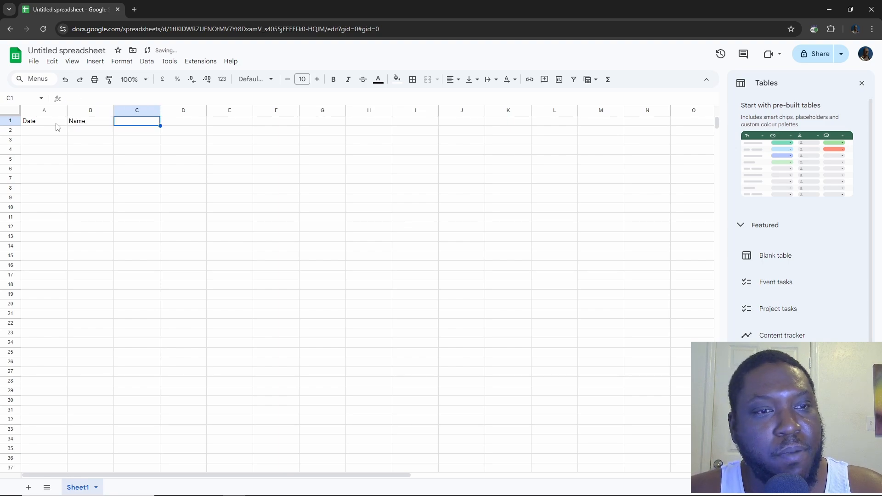
text(Park)
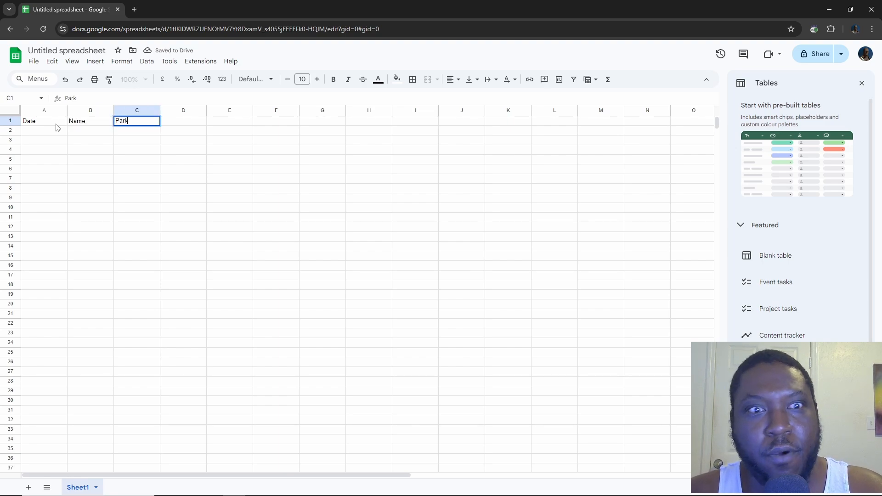
key(Tab)
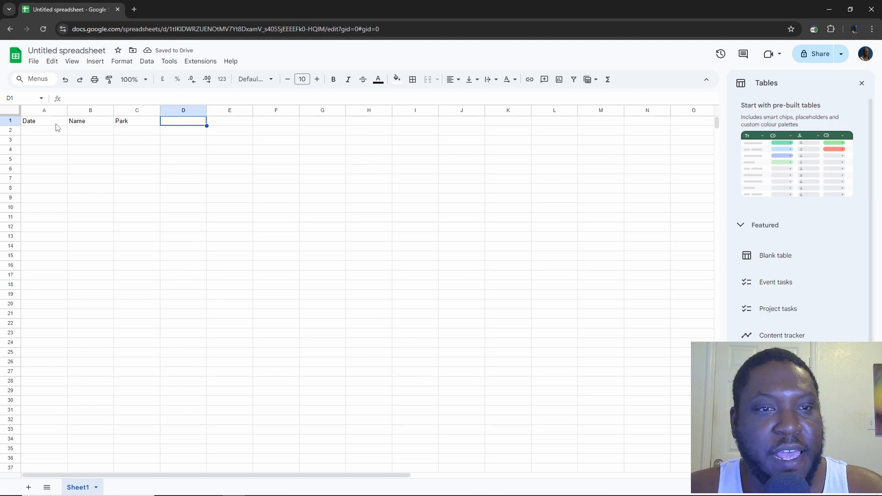
text(Manufa)
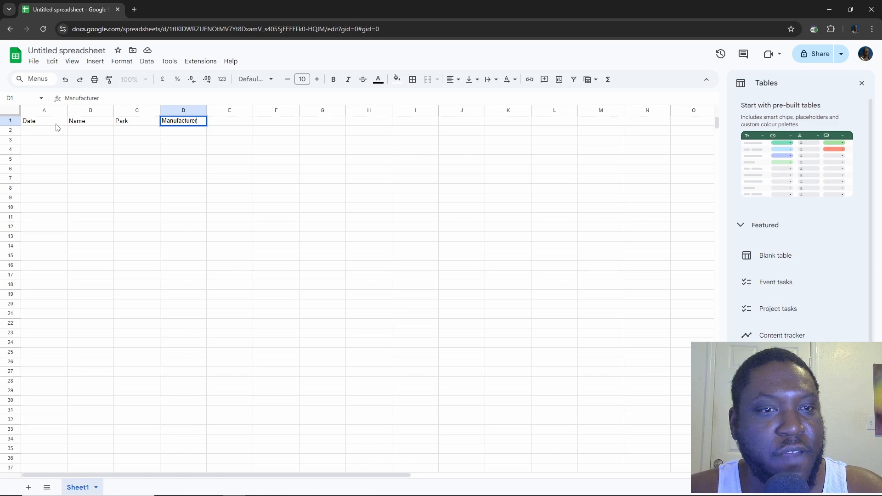
text(cturer)
key(Tab)
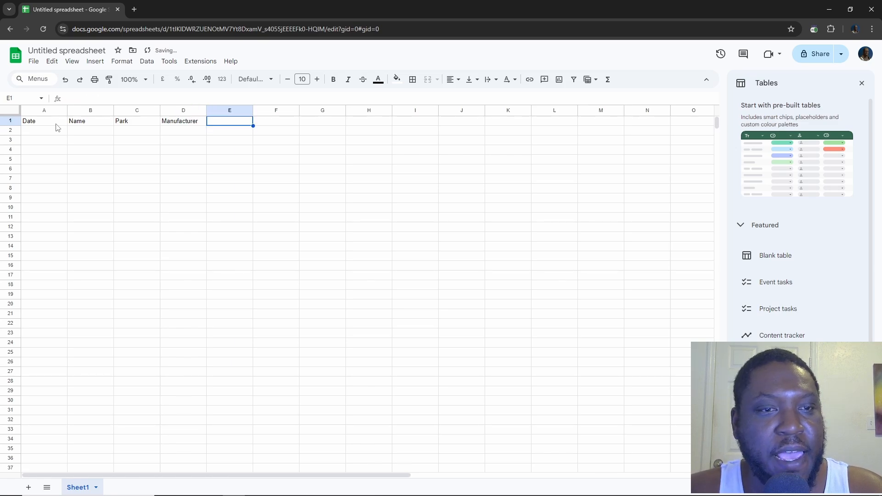
text(Type)
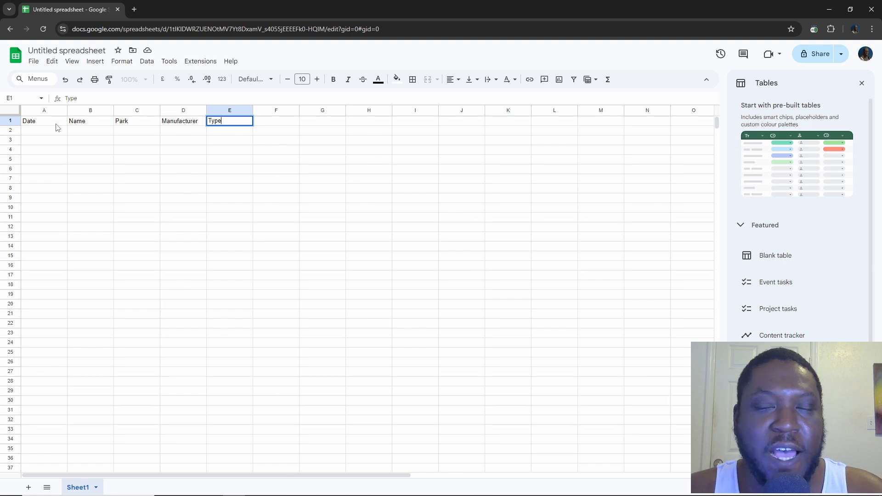
click(150, 151)
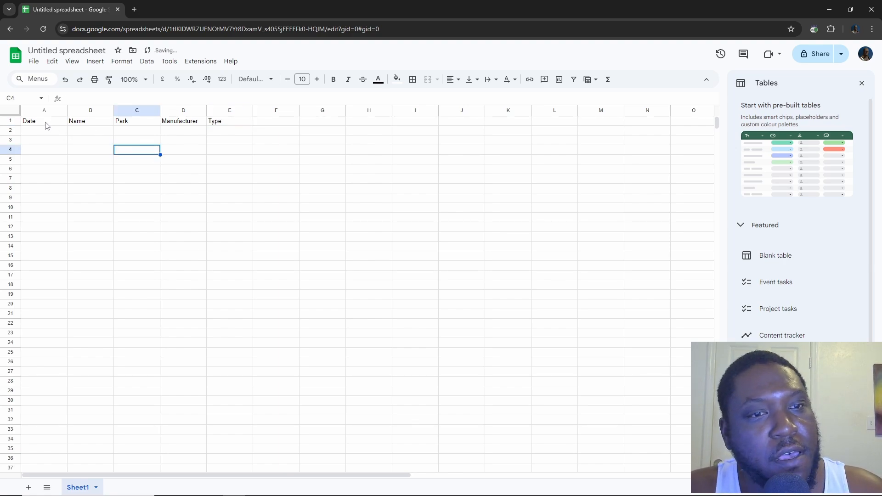
Format the header row A1:E1 in the Comfortaa font at size 16.
drag(44, 122, 227, 122)
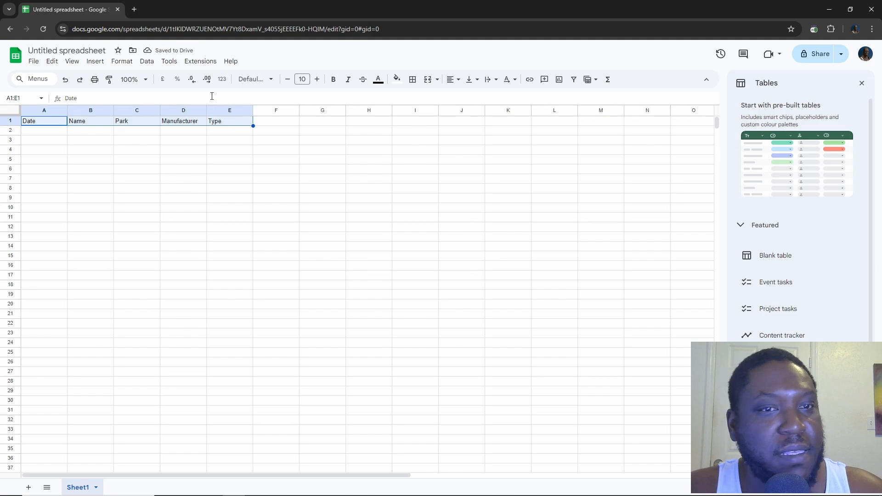
click(270, 81)
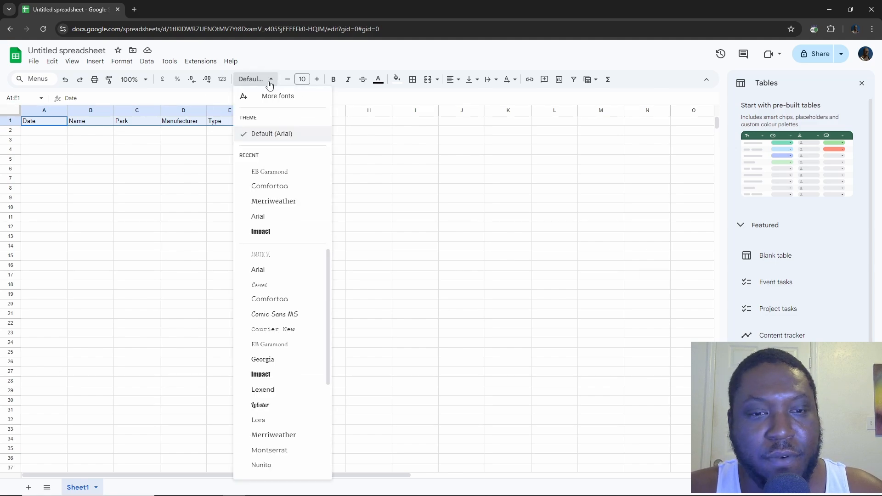
click(255, 186)
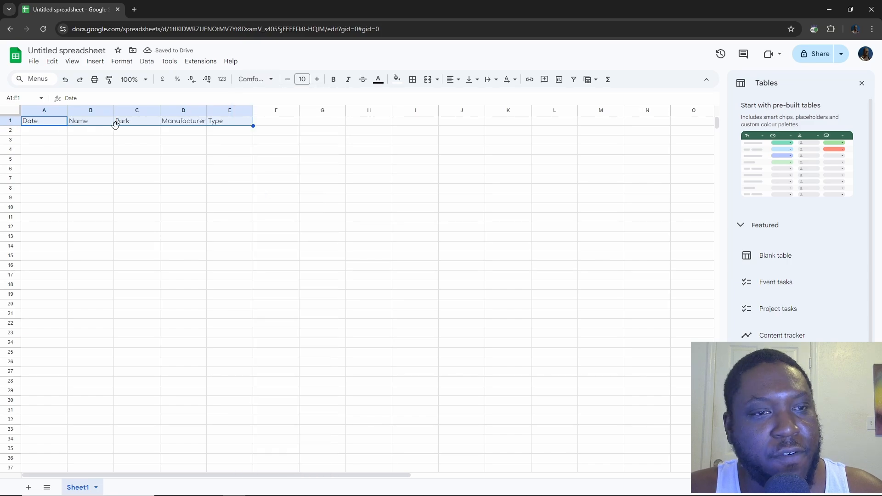
click(317, 80)
click(317, 79)
click(318, 80)
click(318, 80)
click(318, 80)
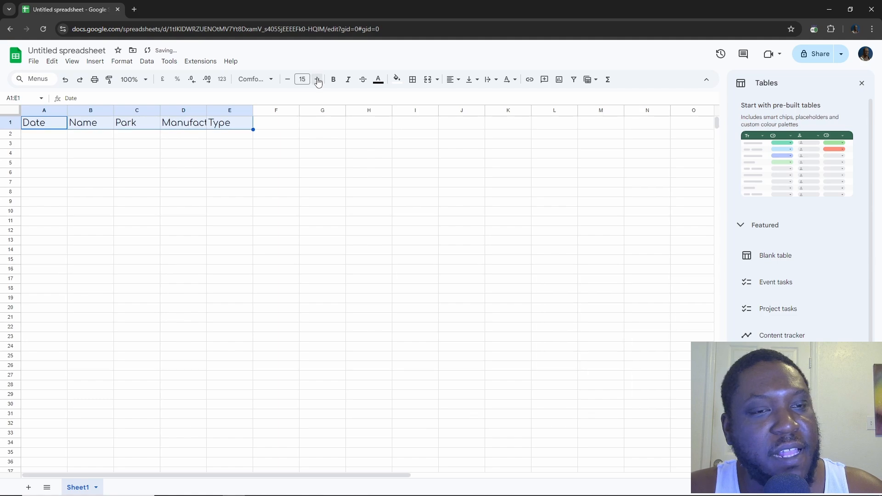
click(318, 79)
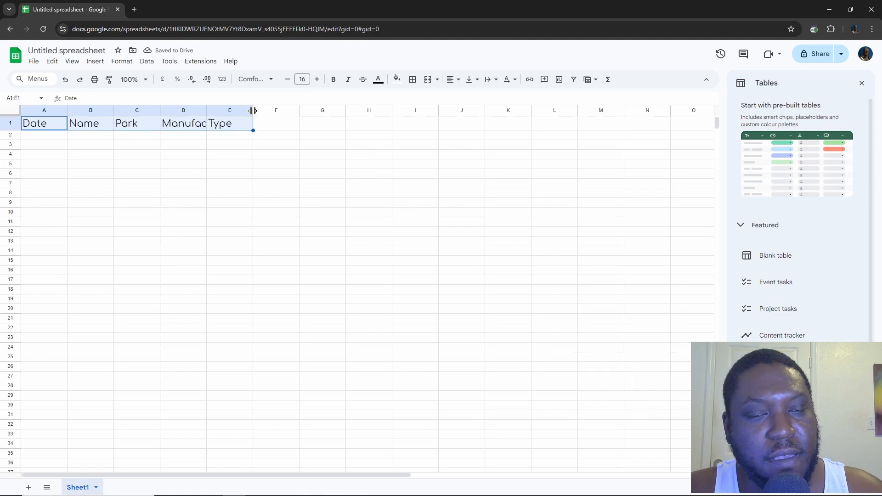
Widen the Manufacturer and Type columns, and make the Park column about twice as wide.
mouse_move(252, 111)
mouse_down()
mouse_move(285, 112)
mouse_move(217, 115)
mouse_move(235, 112)
mouse_up()
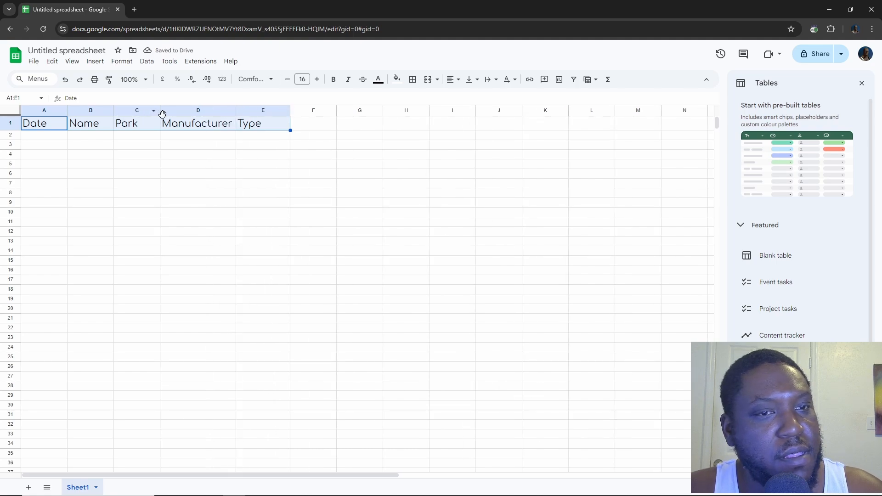
drag(160, 110, 208, 111)
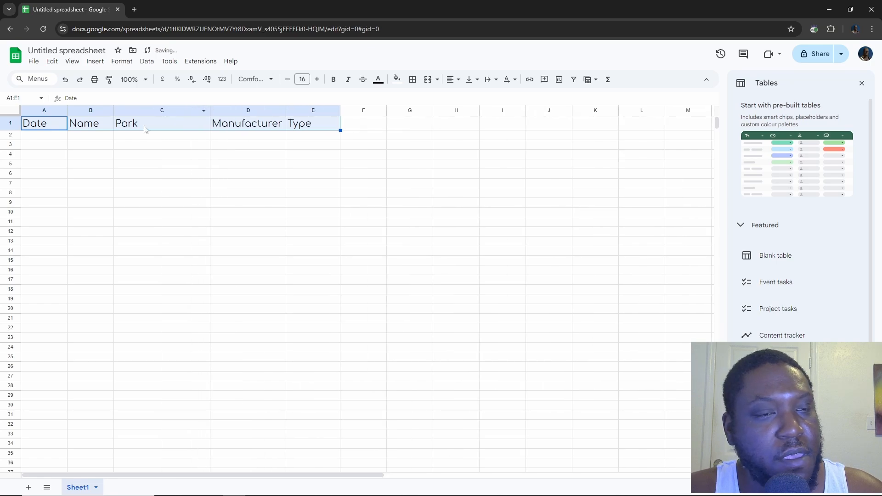
click(123, 157)
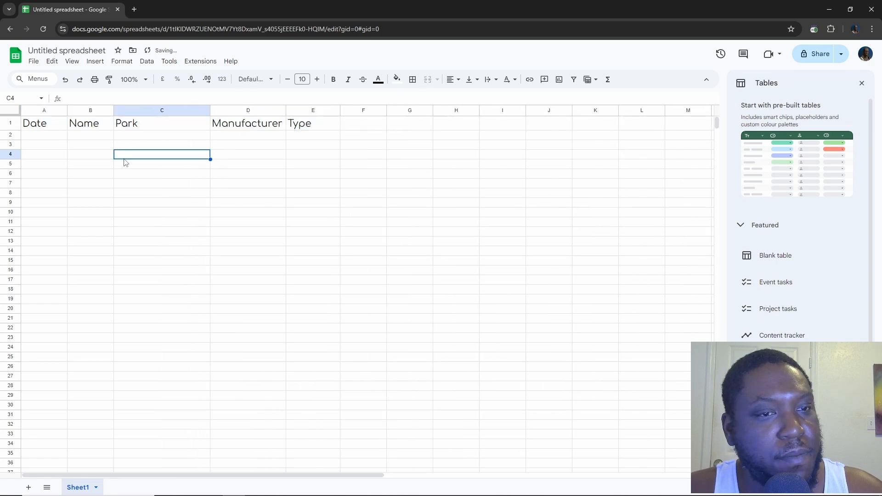
Enter the date 12/12/24 and the ride name Iron Gwazi in row 2 under their headers.
click(54, 137)
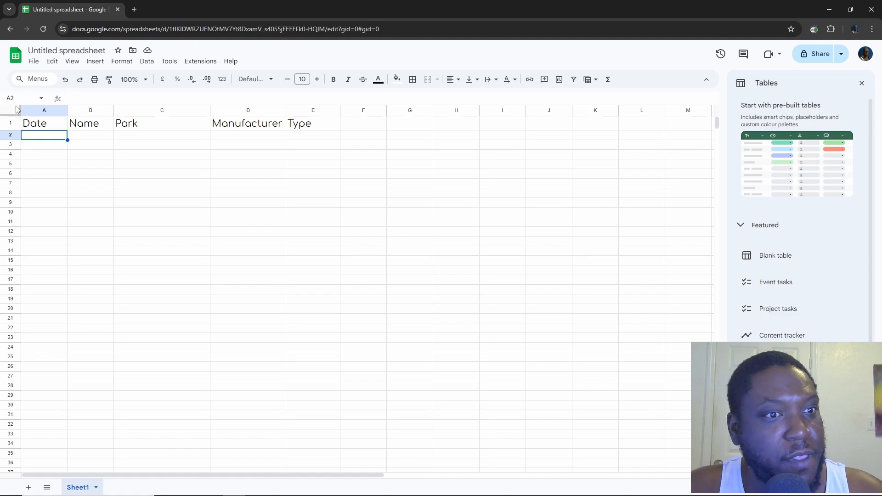
text(12/)
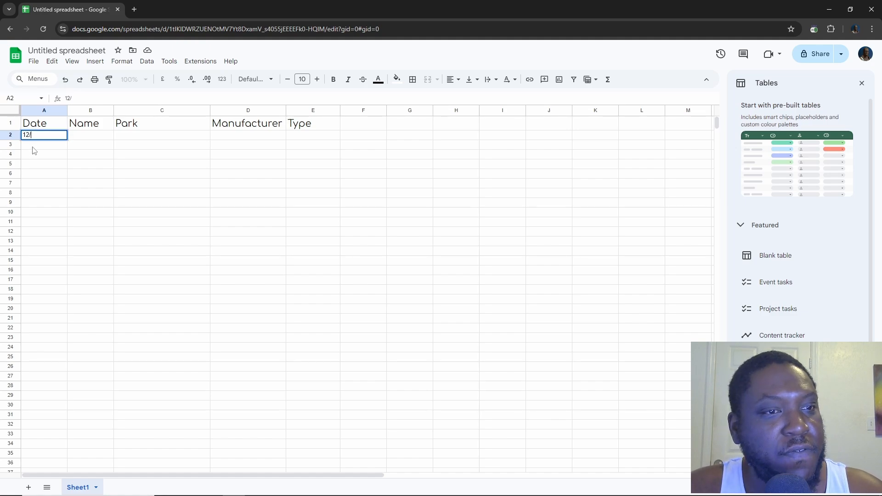
text(12)
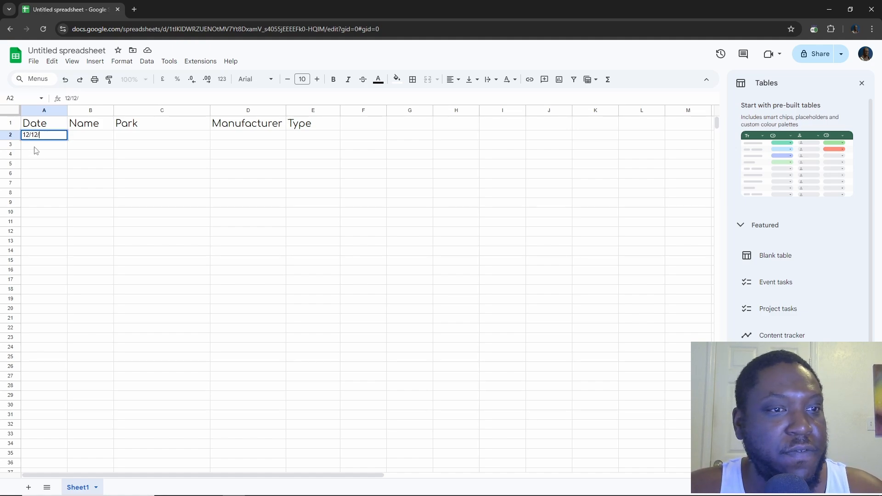
text(/24)
click(84, 136)
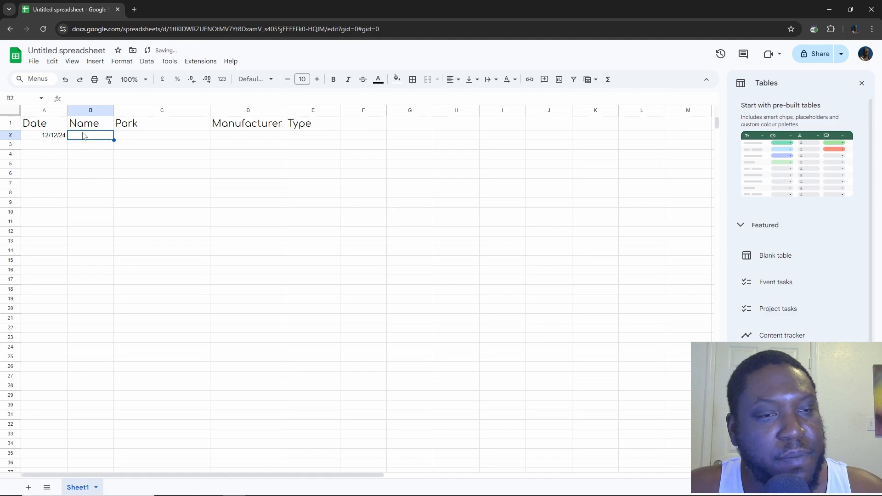
text(Iron G)
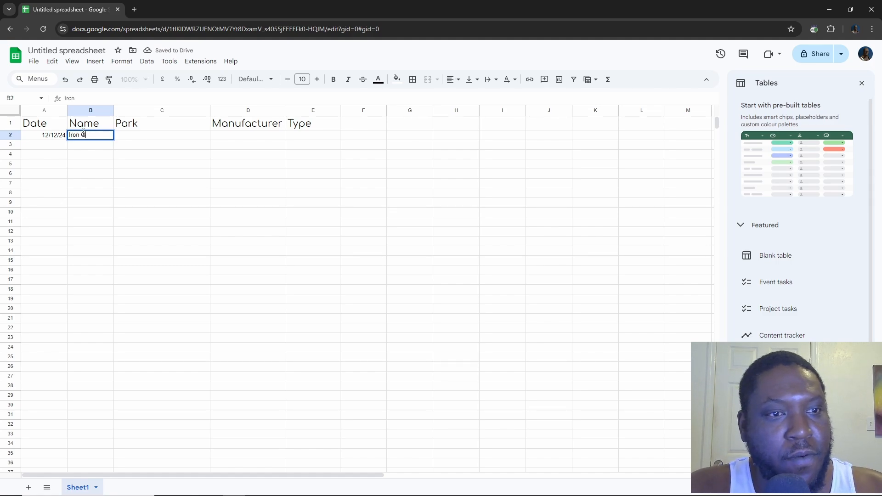
text(wazi)
Complete row 2 with the park Busch Gardens Tampa Bay, the manufacturer RMC and the type Steel.
click(147, 136)
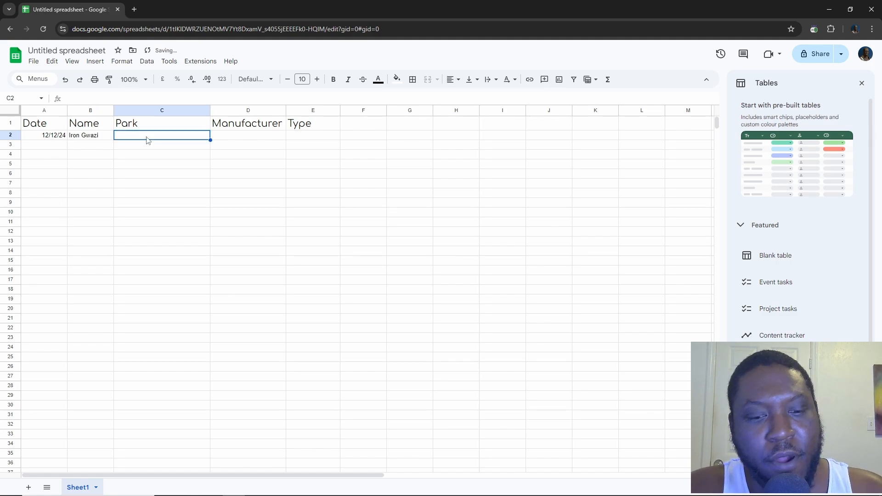
text(Busch Gardens T)
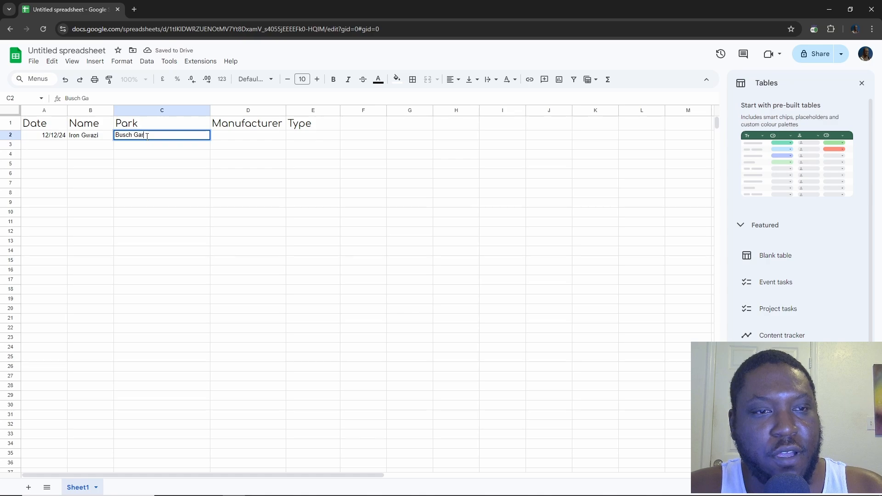
text(ampa Bay)
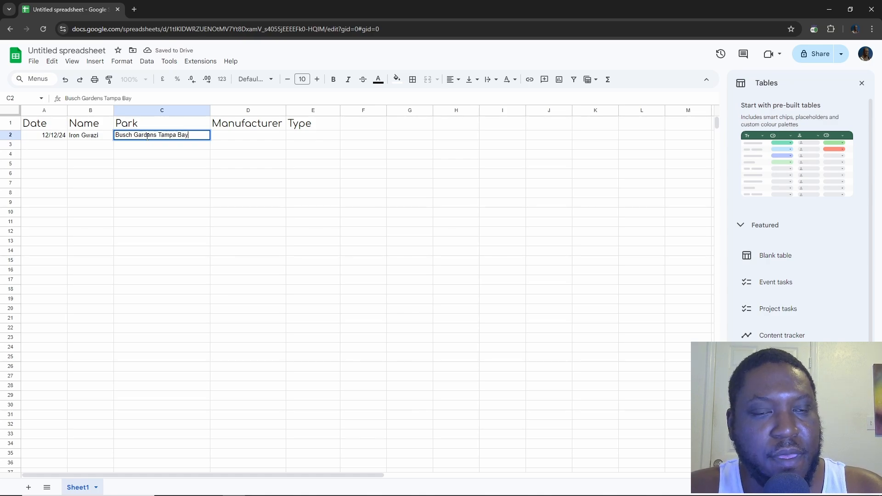
key(Tab)
text(RMC)
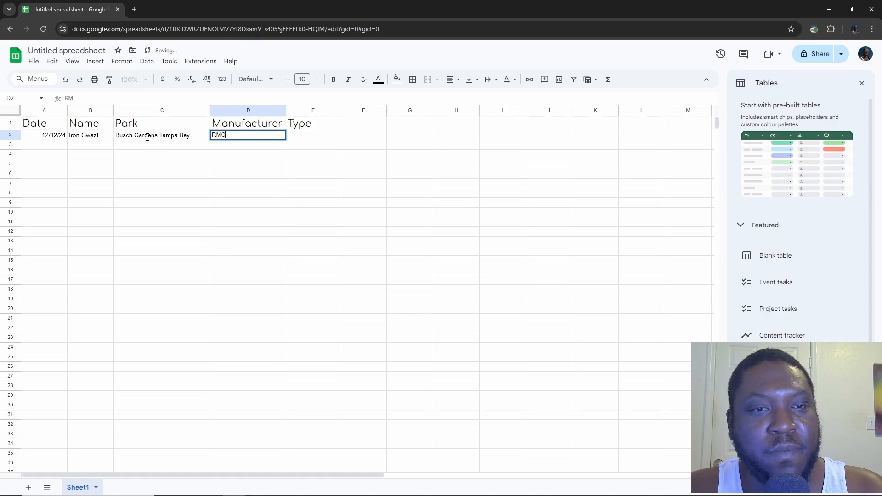
key(Tab)
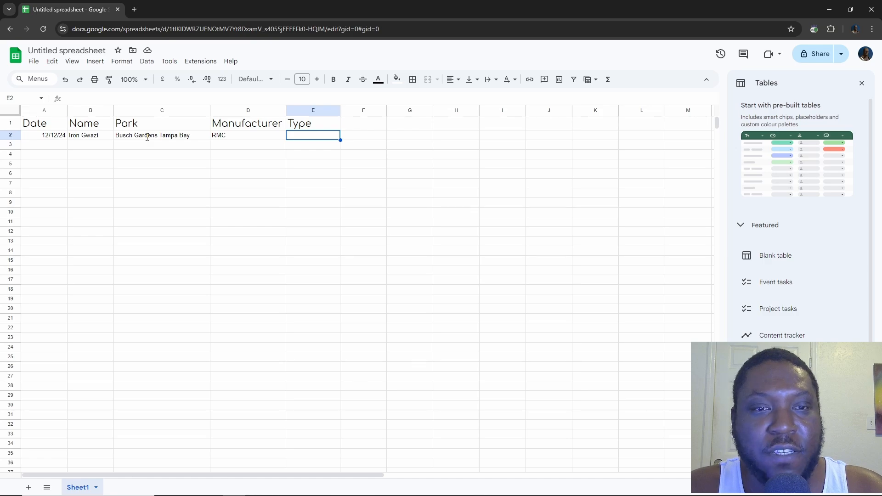
text(Steel)
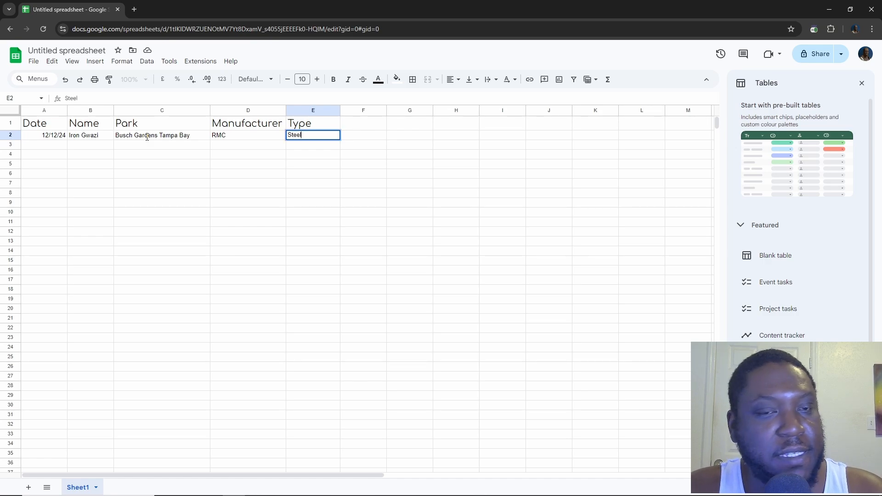
click(52, 146)
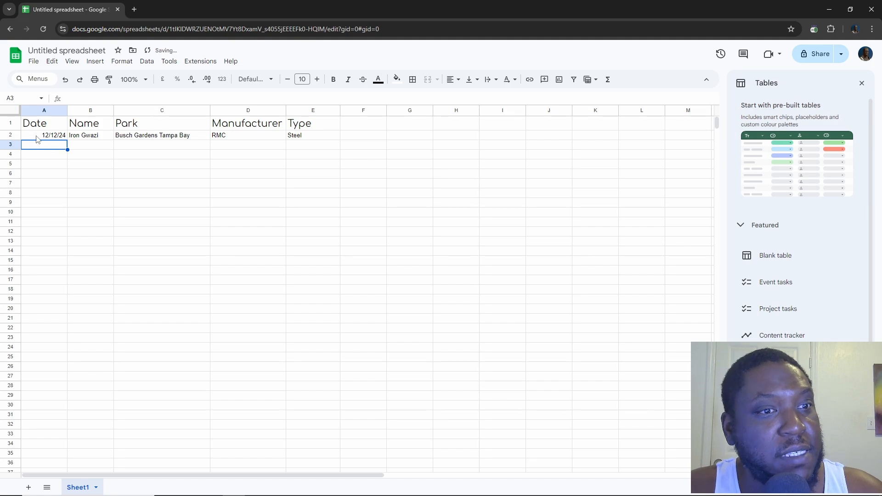
Format the first data row, A2:E2, in the Comfortaa font at size 12.
drag(37, 138, 296, 138)
click(251, 78)
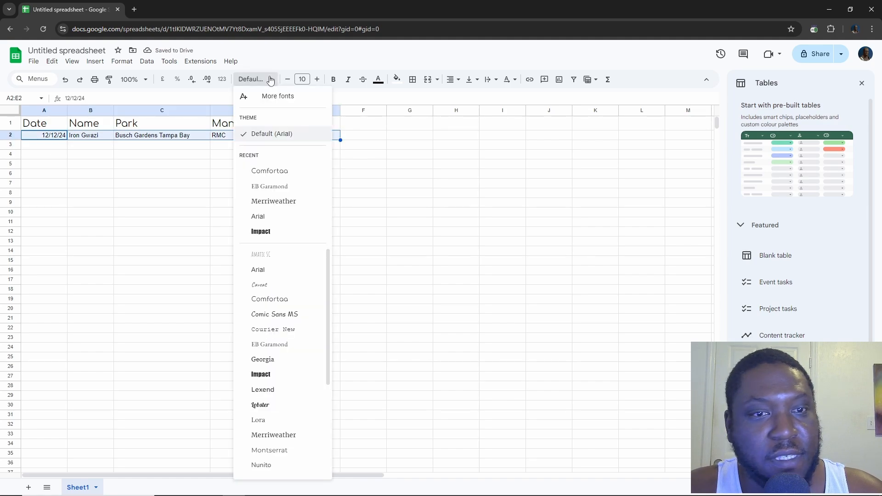
click(263, 171)
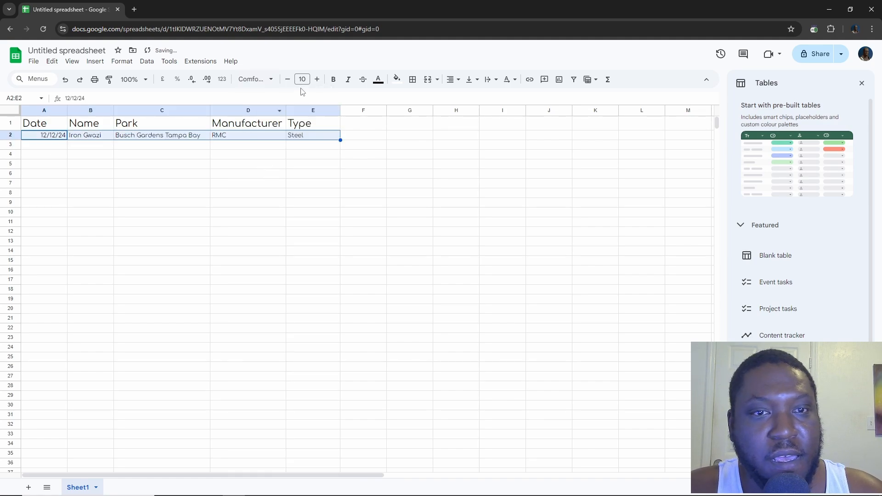
click(316, 80)
click(317, 80)
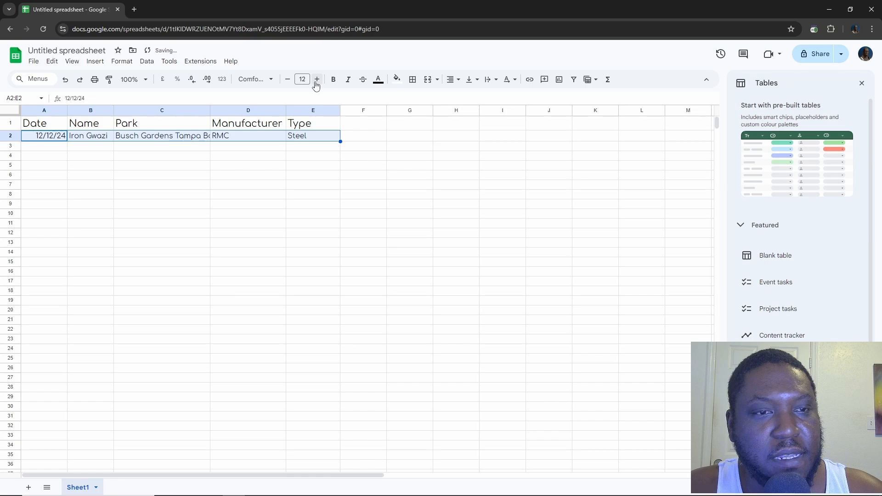
Make the header row A1:E1 bold.
drag(33, 124, 312, 125)
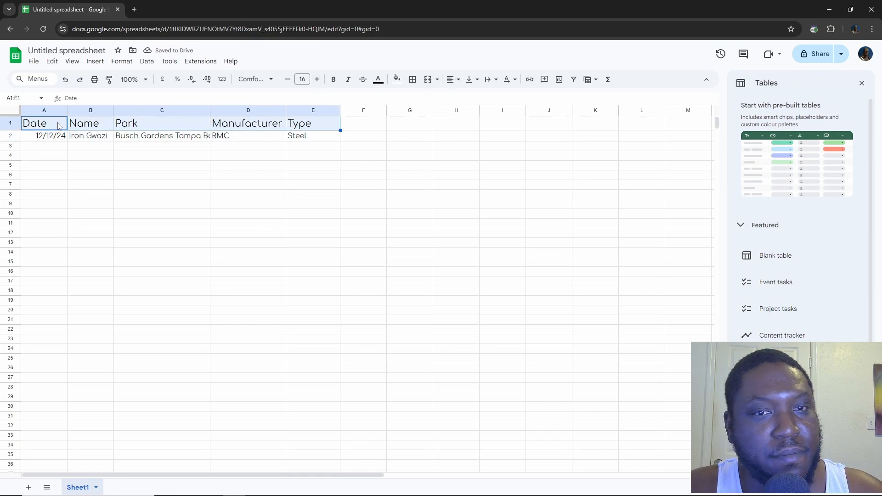
click(333, 80)
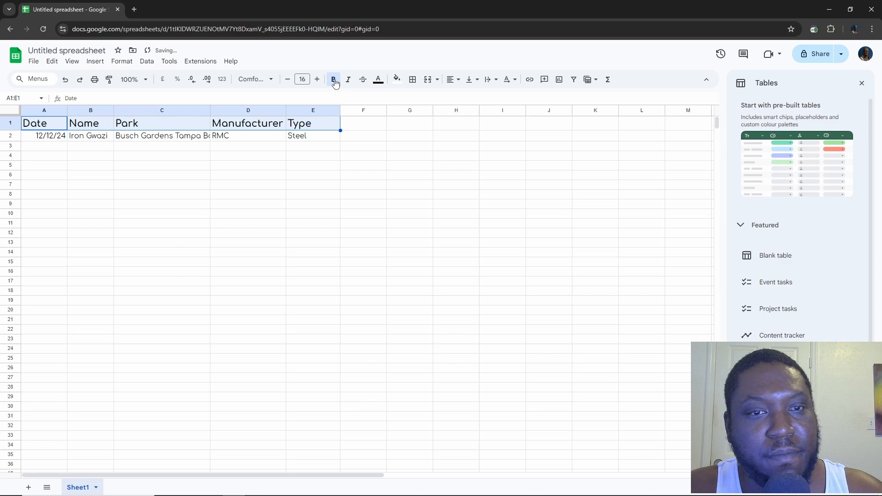
Widen the Park column so that the full park name fits in the cell.
click(315, 149)
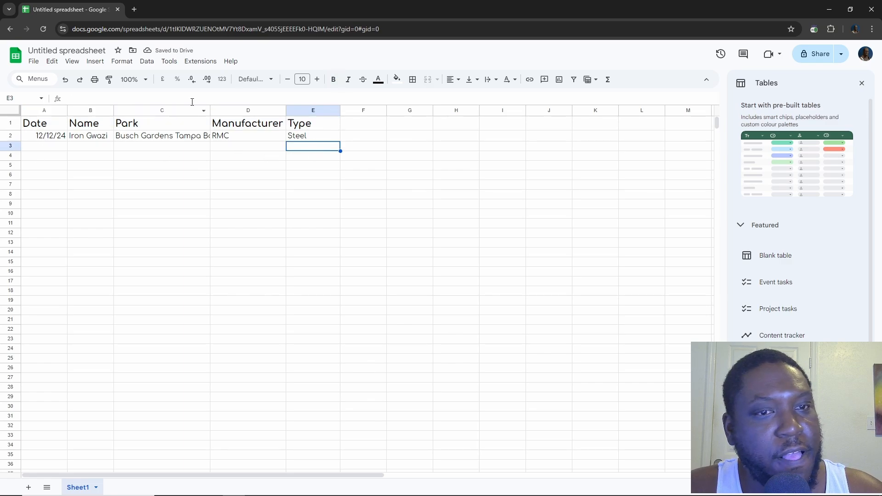
drag(211, 111, 222, 110)
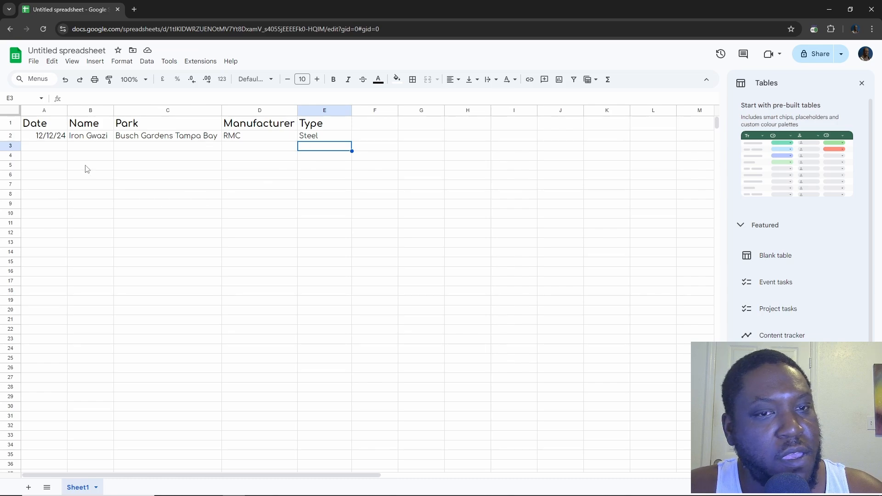
Centre the date in A2 horizontally.
click(57, 136)
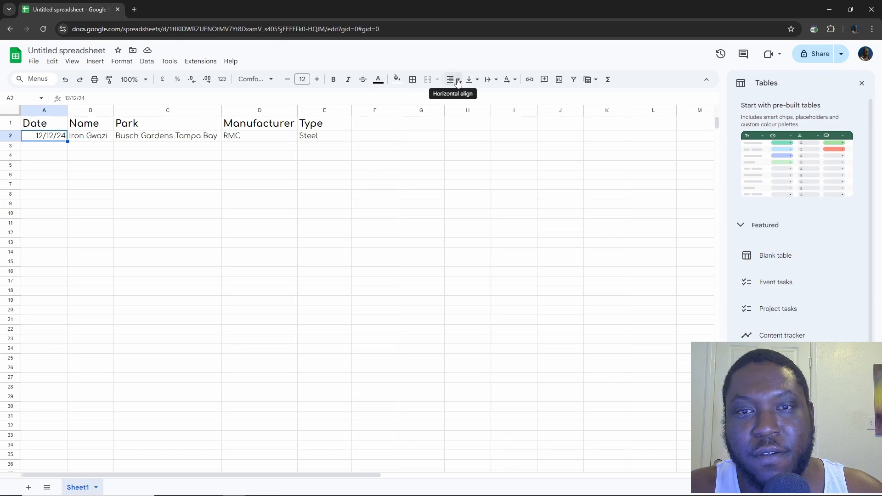
click(457, 81)
click(468, 94)
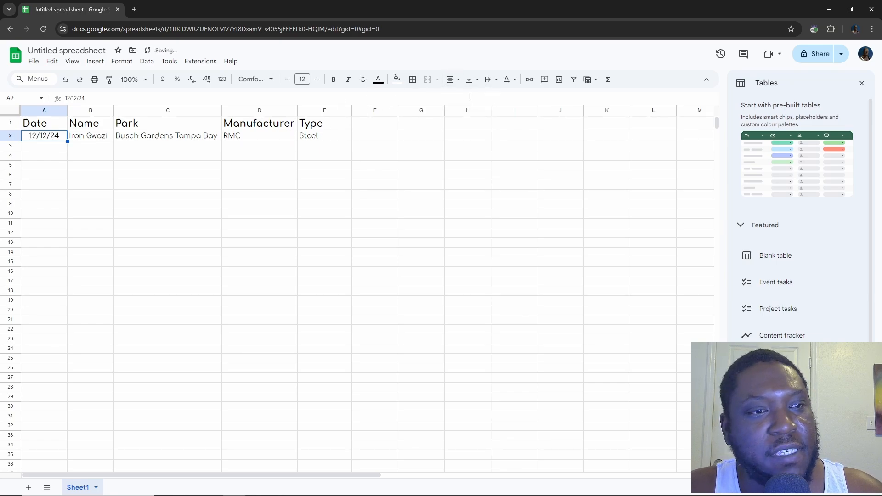
click(407, 229)
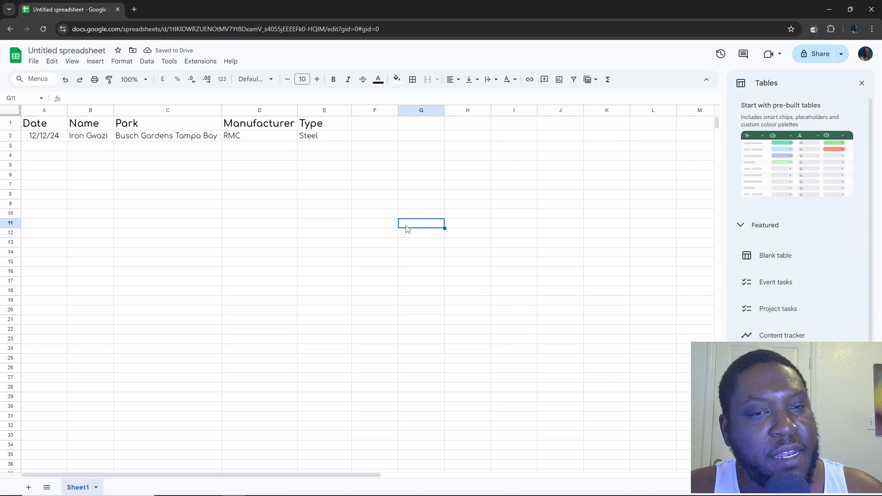
click(54, 140)
click(83, 139)
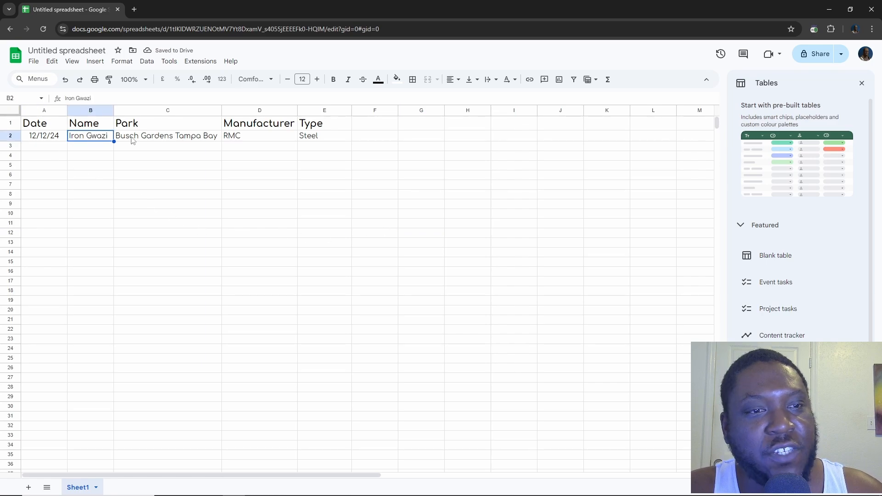
click(132, 137)
click(251, 140)
click(302, 147)
click(264, 150)
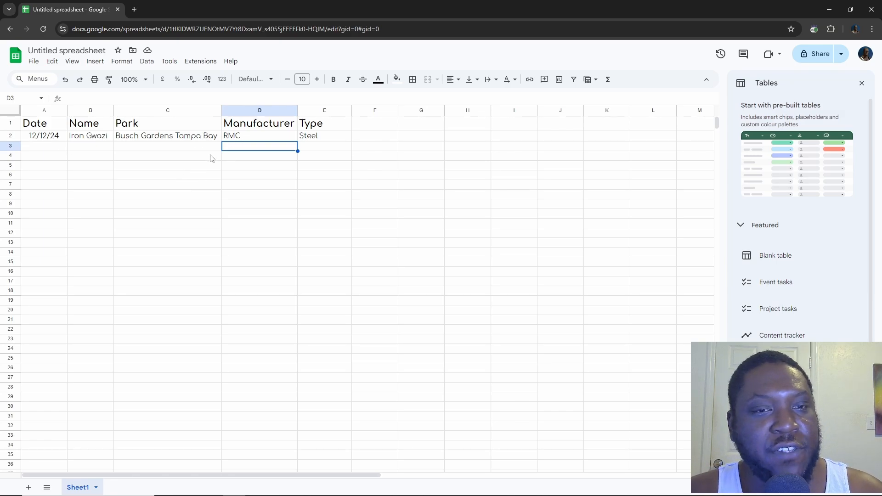
Insert a drop-down in the manufacturer cell D2 with the options RMC, B&M and Intamin.
click(239, 136)
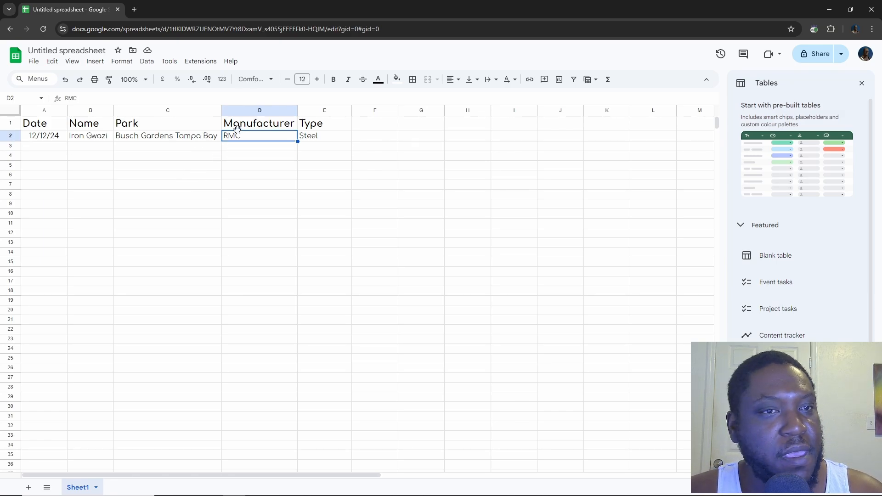
click(95, 63)
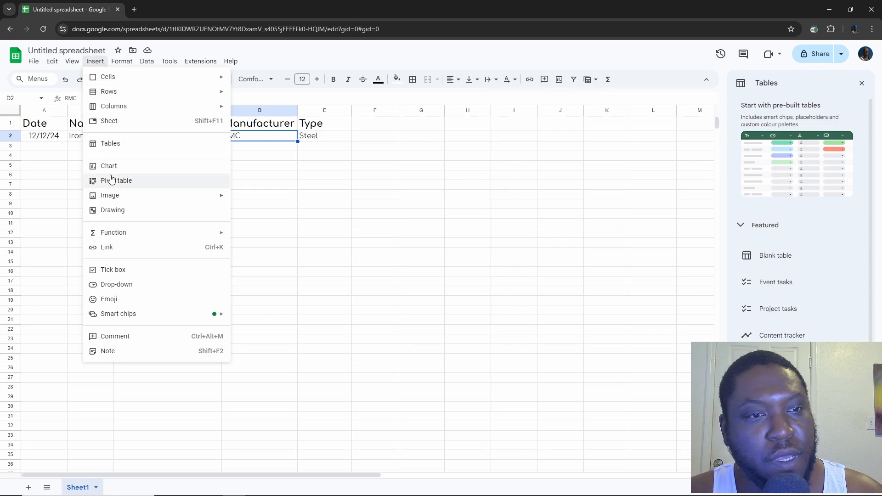
click(115, 285)
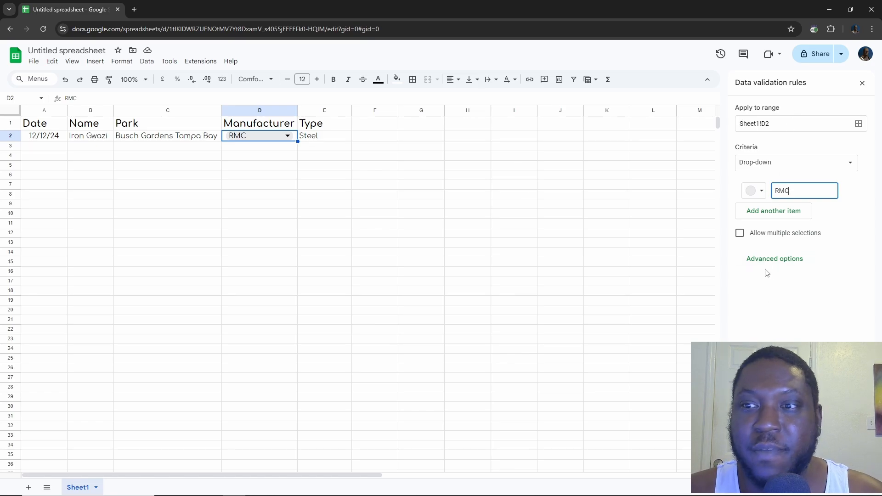
click(778, 215)
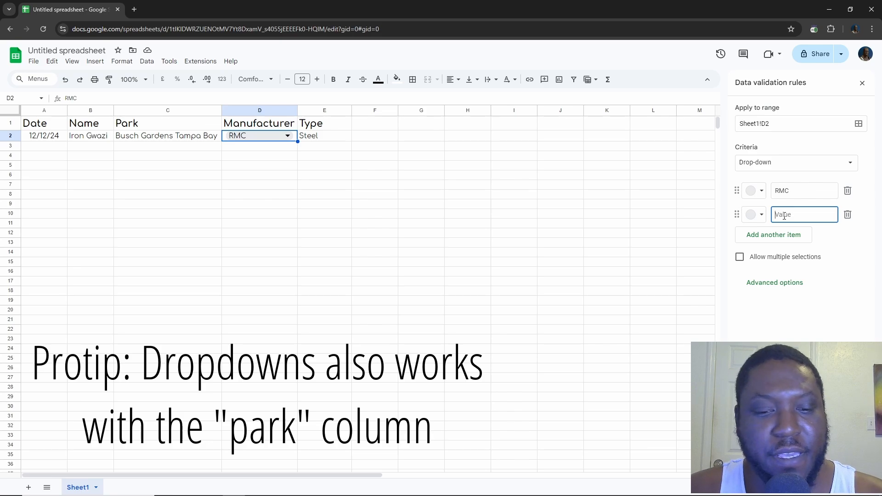
text(B&M)
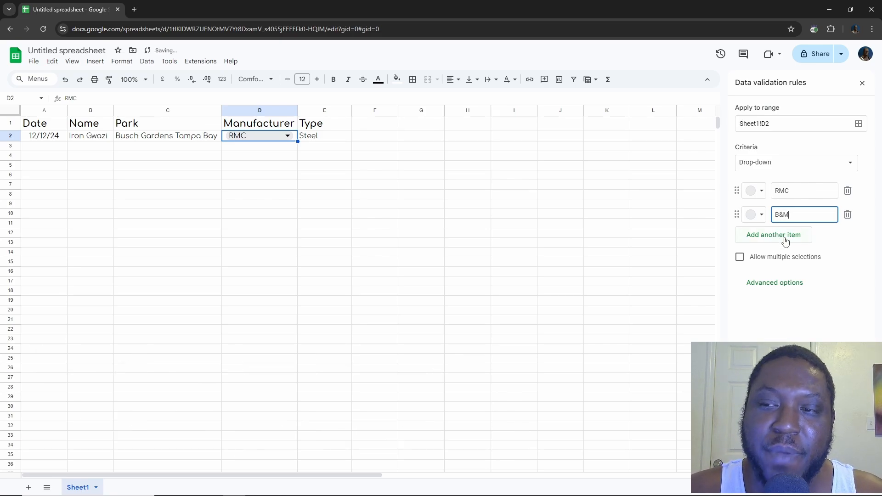
click(783, 237)
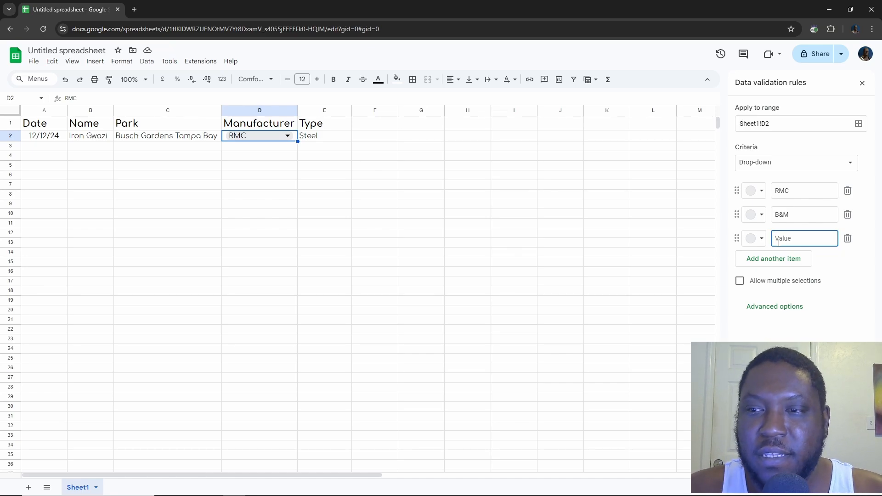
text(Int)
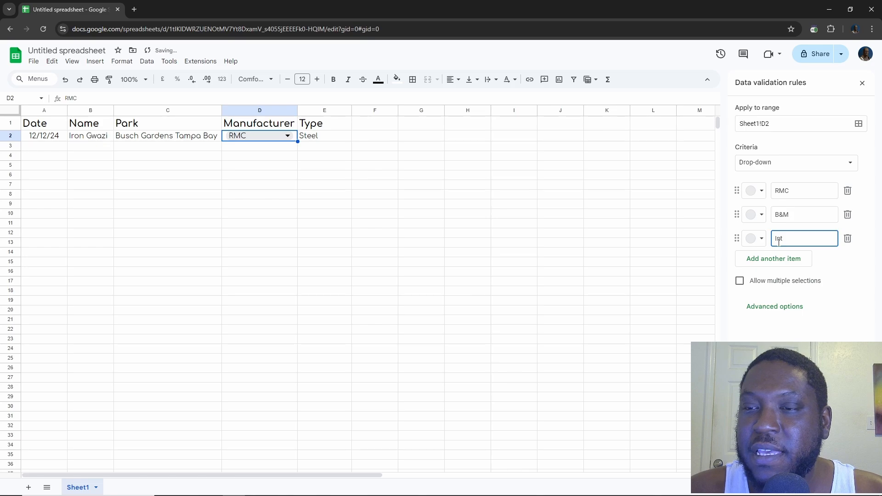
text(amin)
Add Vekoma, Premier Rides, GCI and Gravity Group to the manufacturer drop-down and save the rule.
click(788, 263)
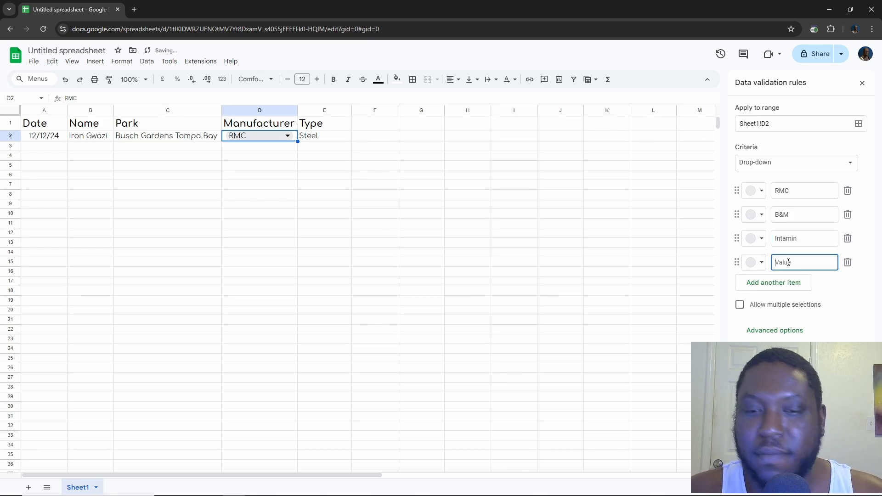
text(Vekoma)
click(769, 282)
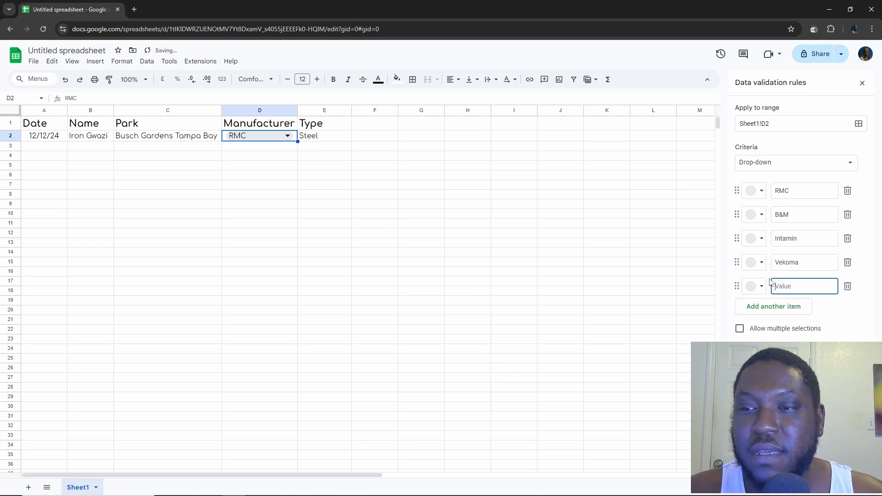
text(Premier Rides)
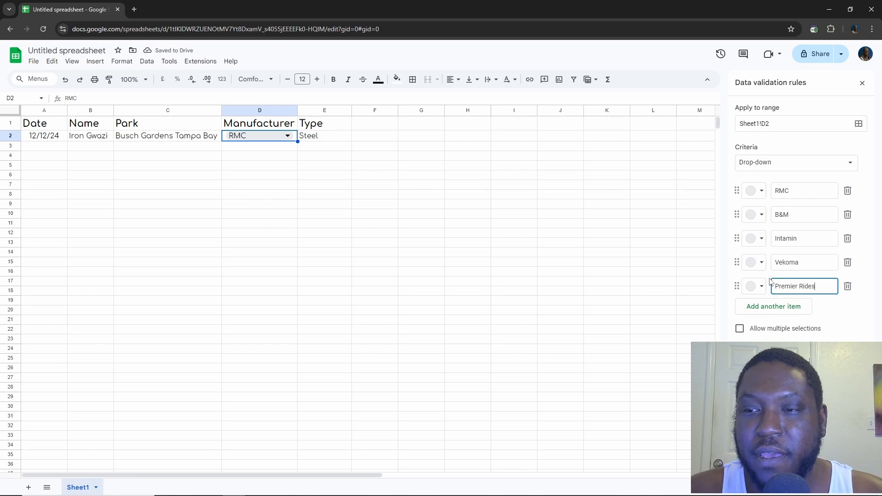
click(750, 309)
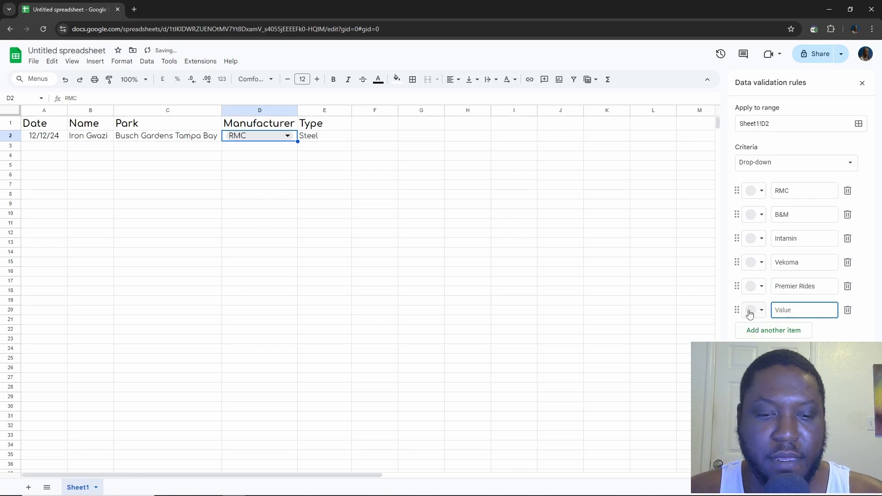
text(GCI)
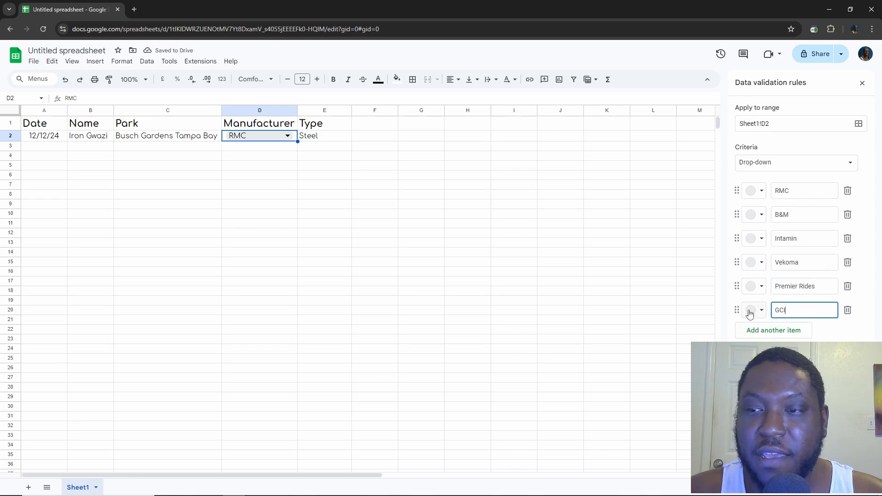
click(757, 330)
text(G)
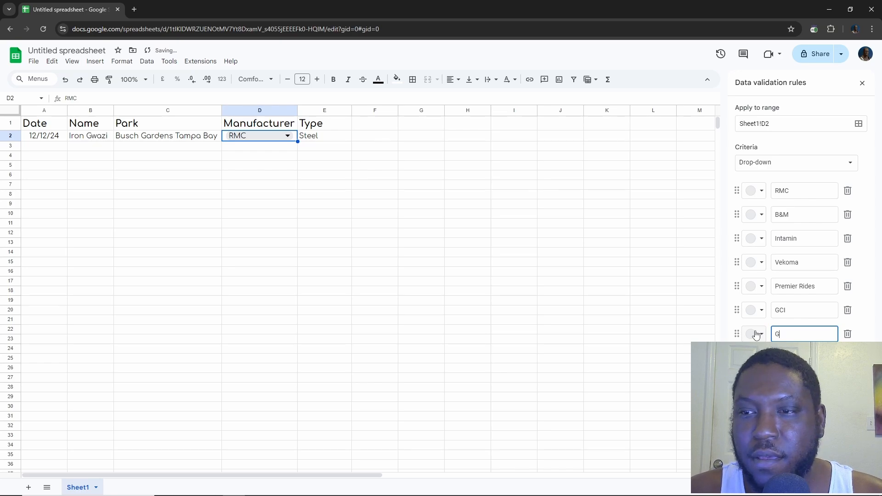
text(ravity Group)
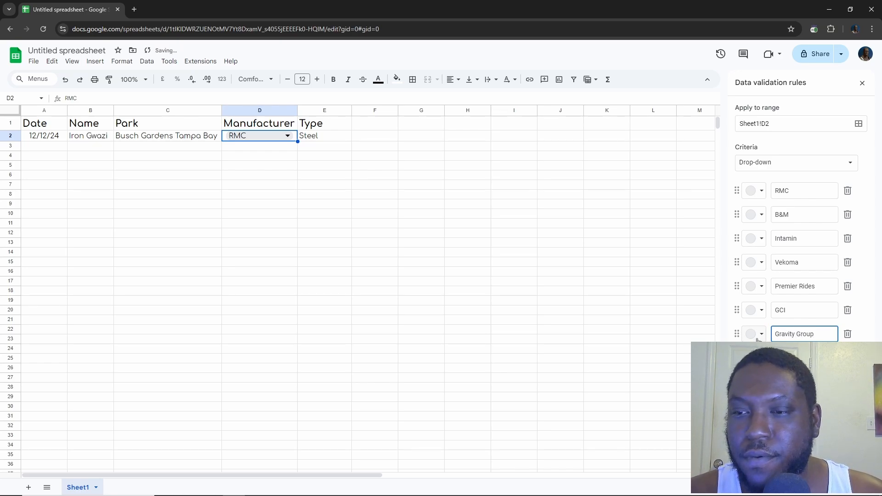
key(Return)
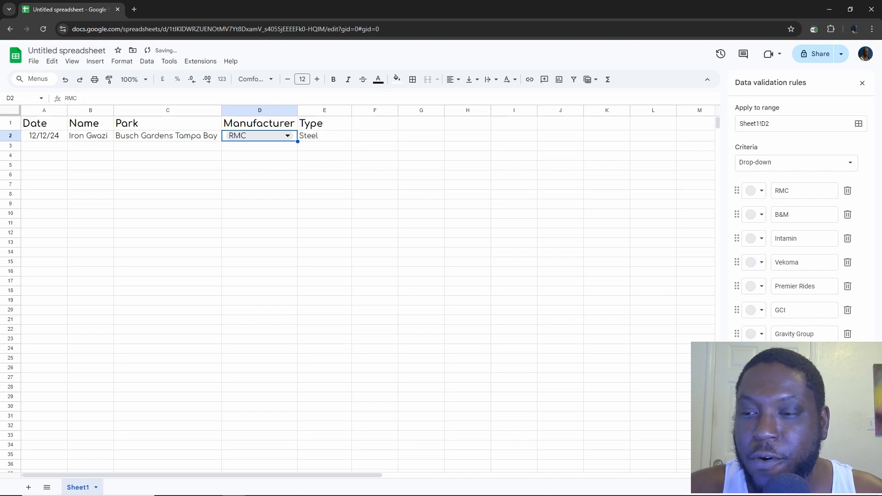
click(849, 462)
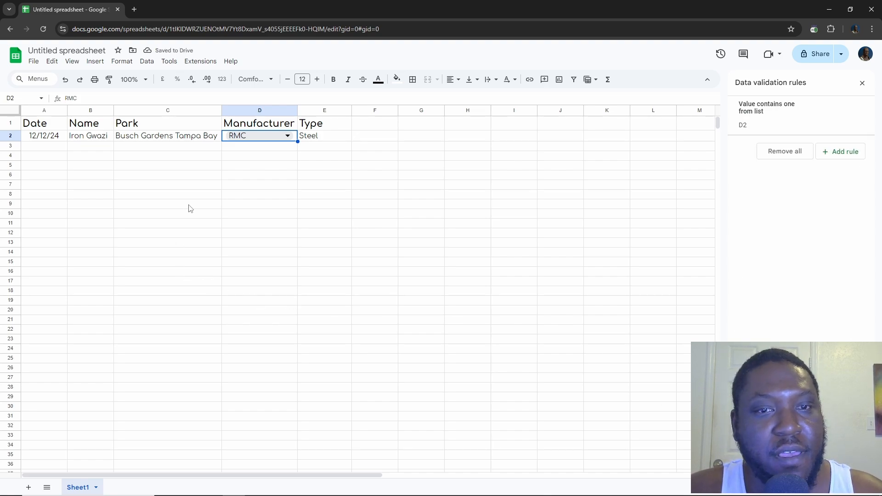
Insert a drop-down in the type cell E2 with the options Steel and Wood, and save the rule.
click(324, 139)
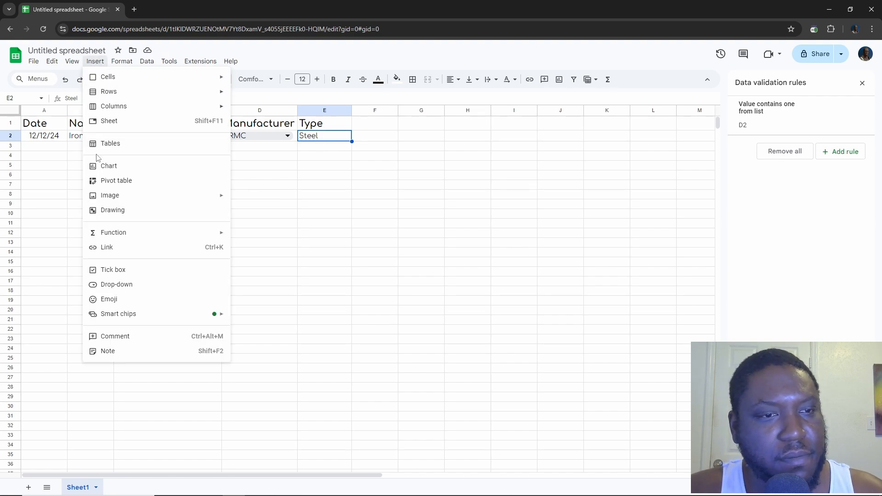
click(112, 284)
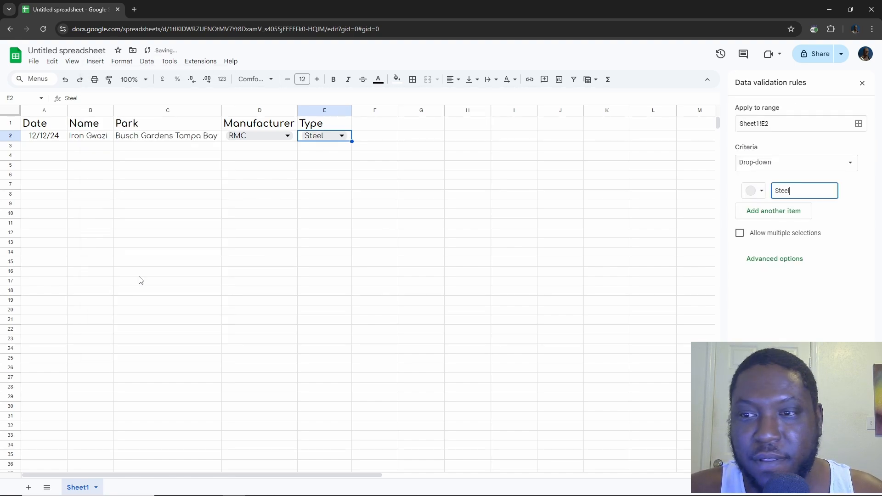
click(787, 210)
text(Wood)
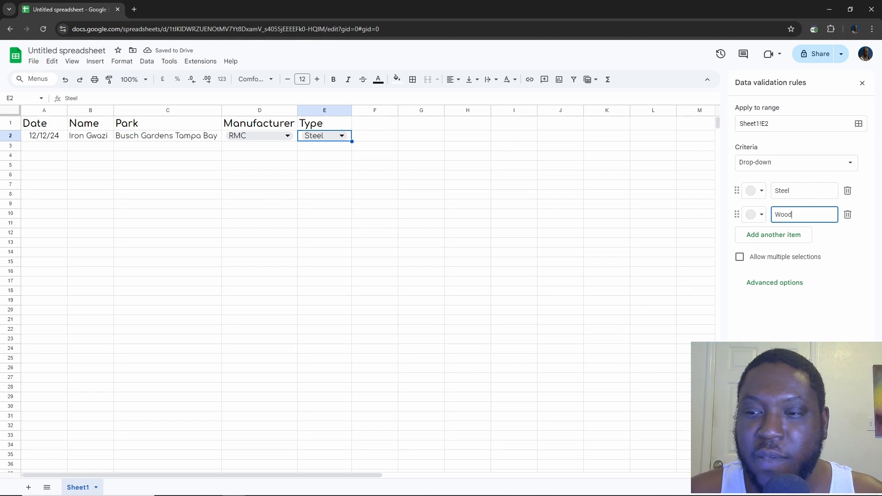
click(848, 461)
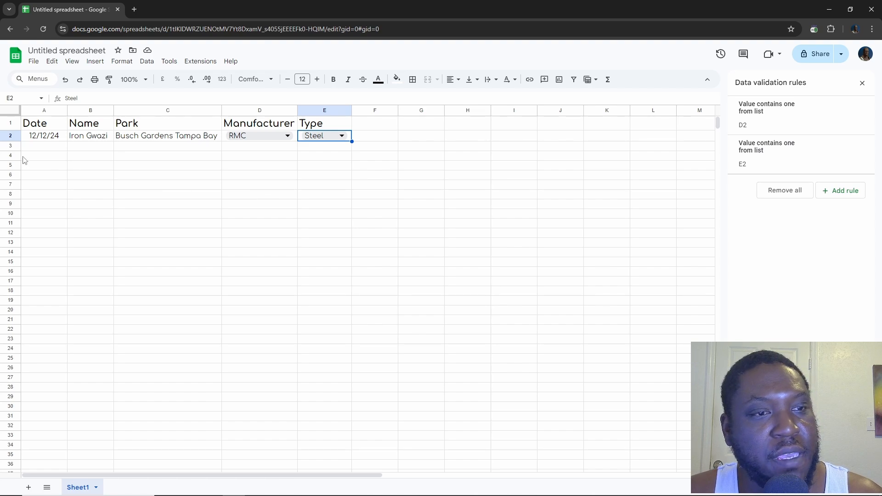
Open the custom date and time formats for the date in A2 and choose the August 5, 1930 pattern.
click(33, 139)
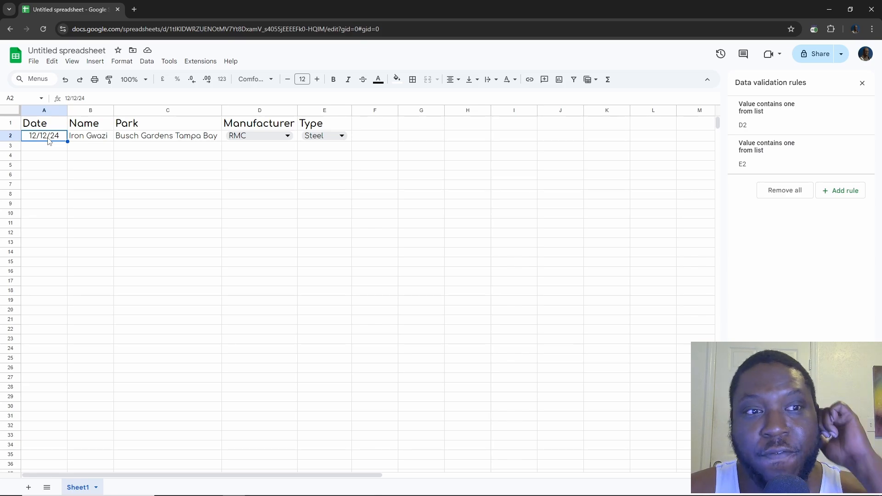
click(121, 62)
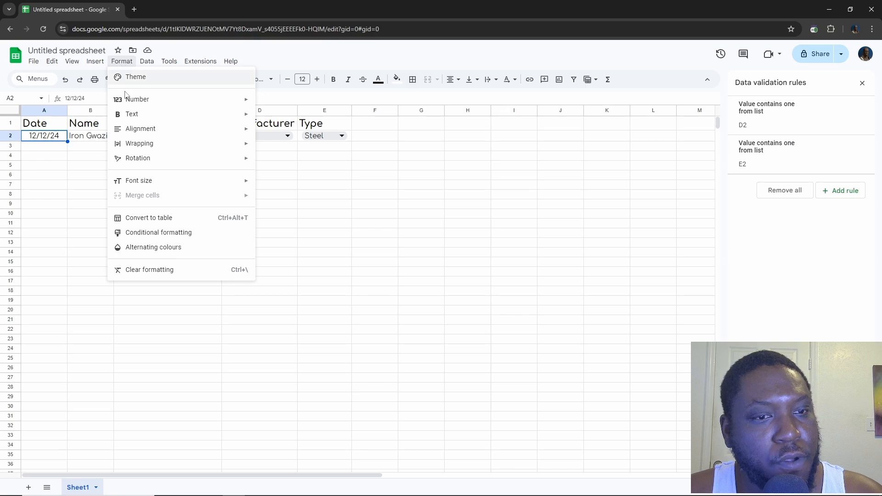
mouse_move(127, 99)
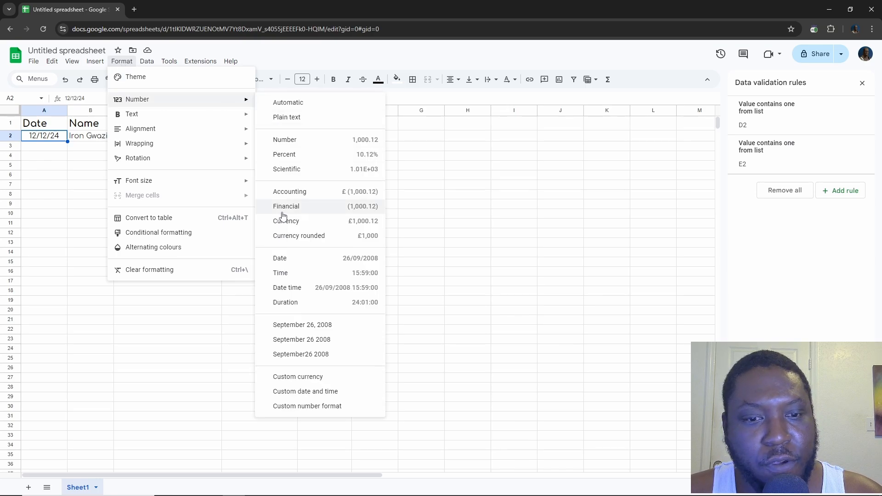
click(306, 392)
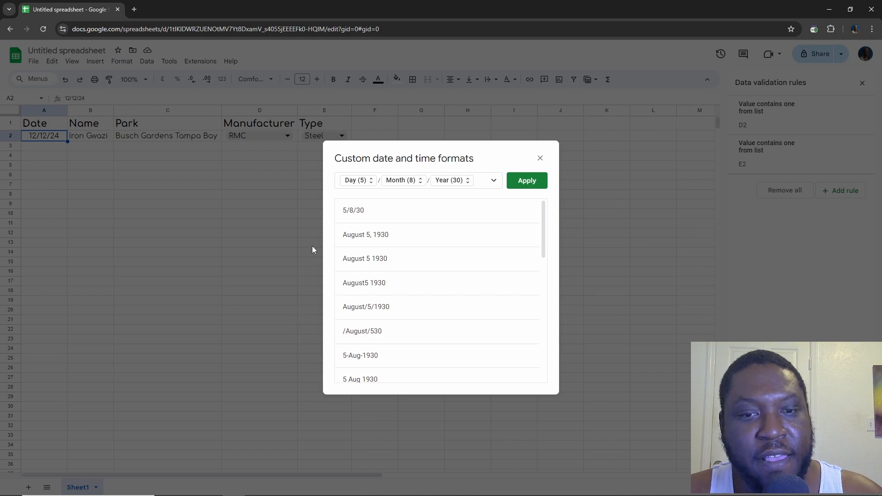
click(401, 239)
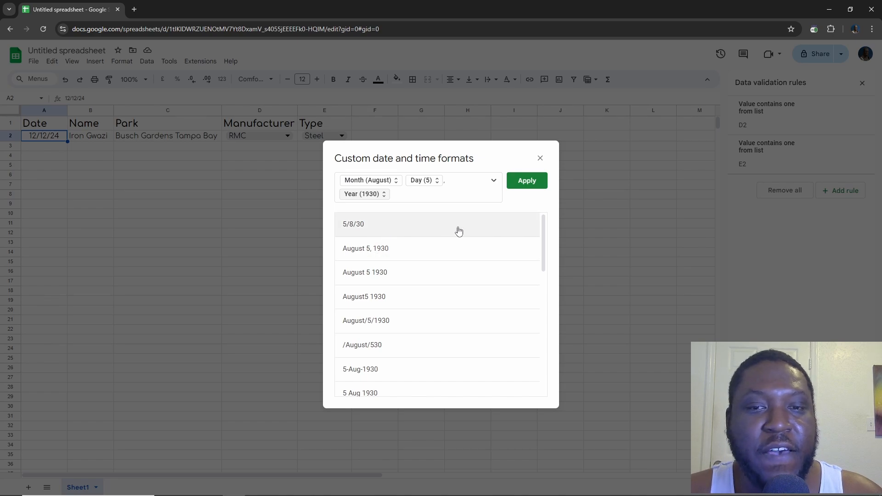
Clear every element from the custom date format so that the pattern is empty.
click(493, 181)
click(493, 182)
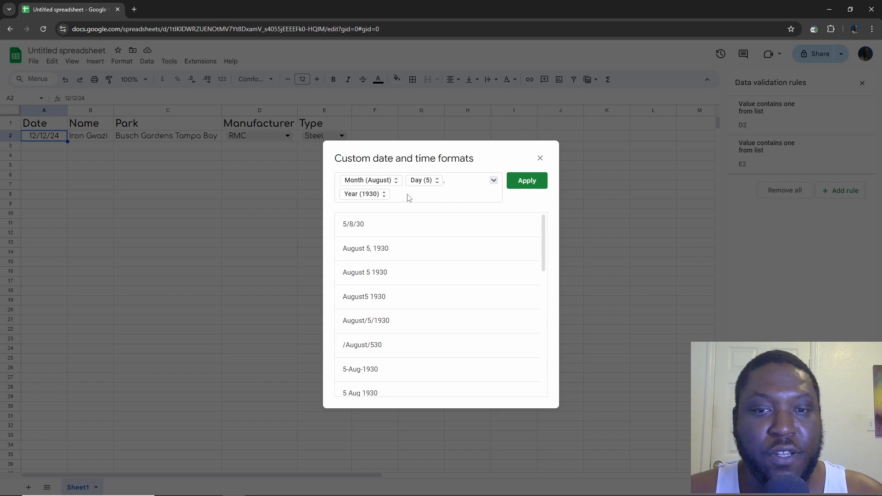
key(BackSpace)
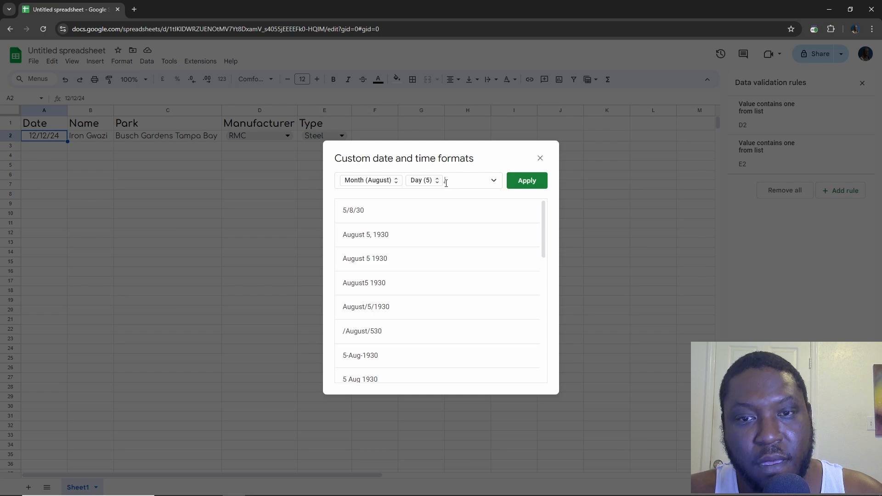
key(BackSpace)
key(BackSpace)
key(BackSpace)
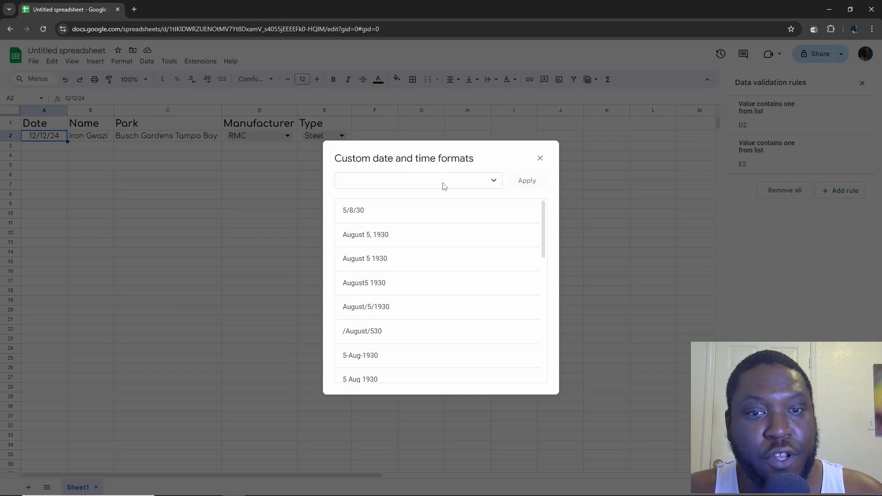
Add the month as full name (August) and the day without leading zero (5) to the custom date format.
click(493, 182)
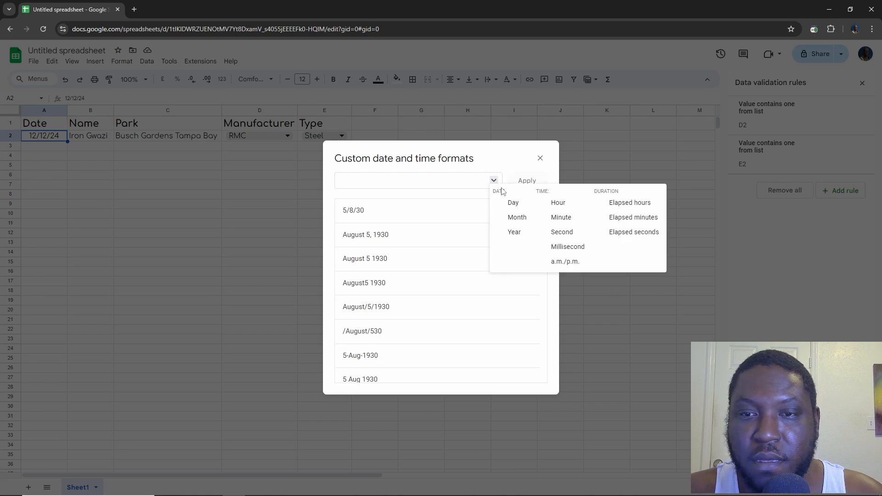
click(517, 221)
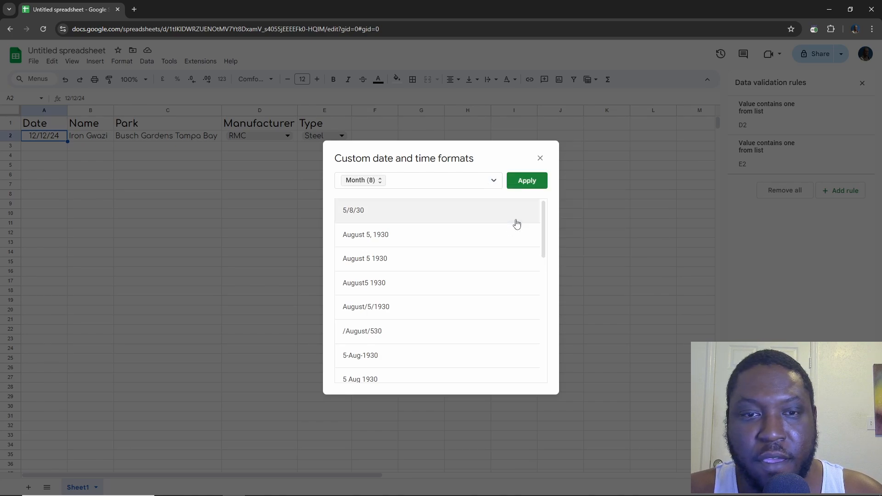
click(370, 184)
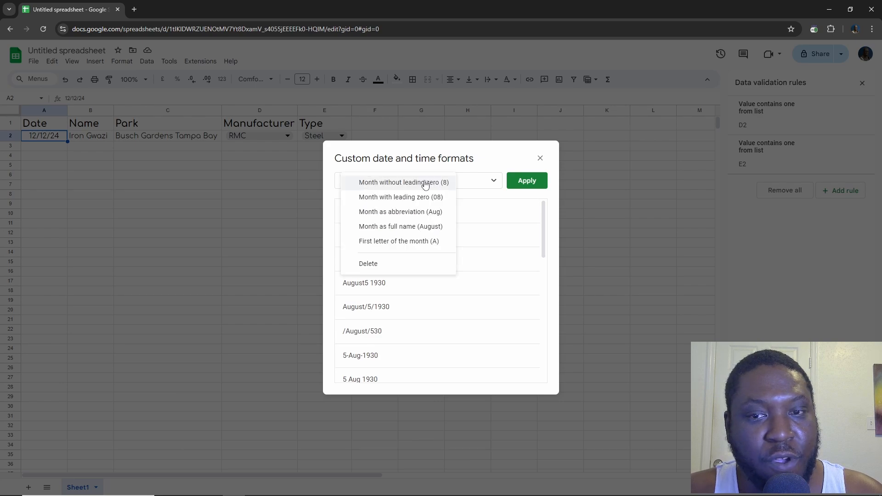
click(356, 228)
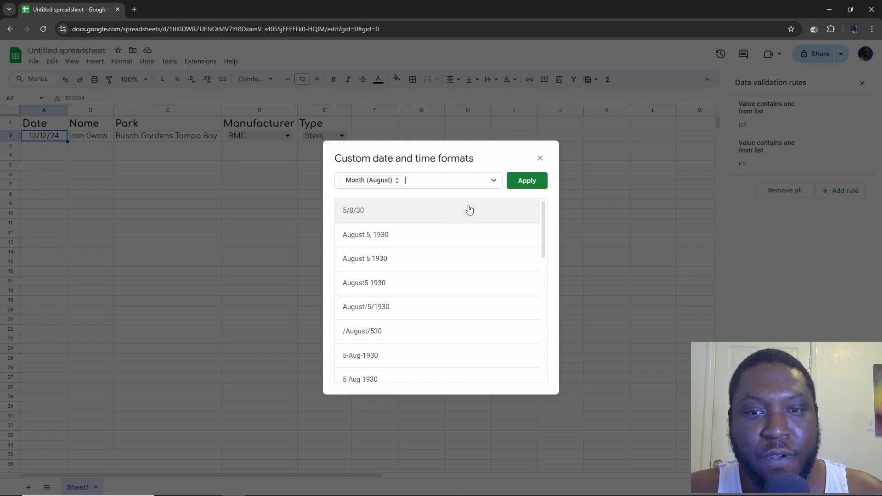
click(494, 181)
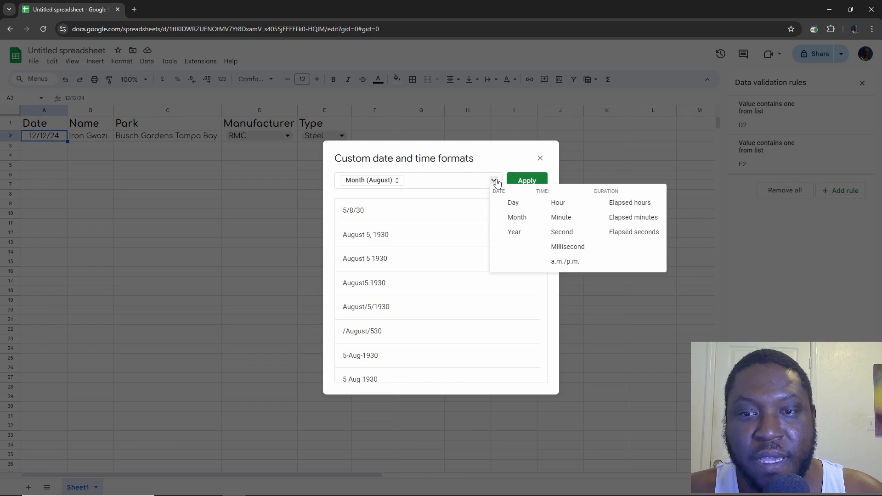
click(514, 204)
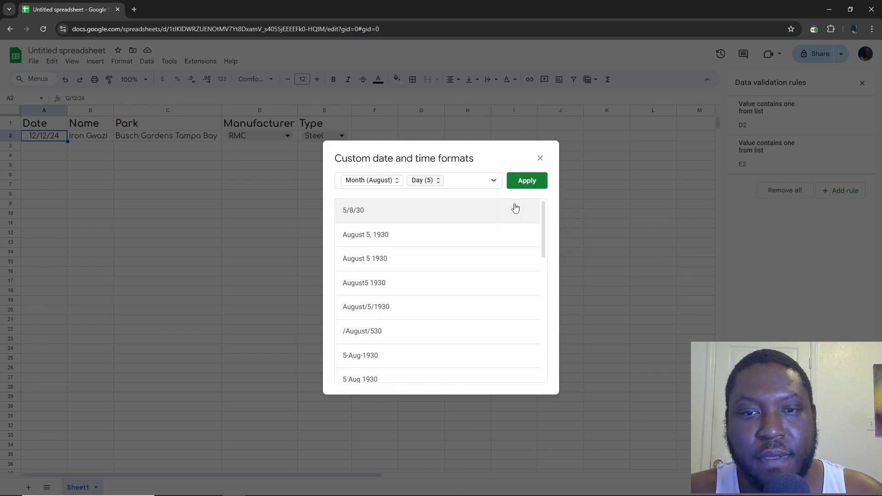
click(441, 182)
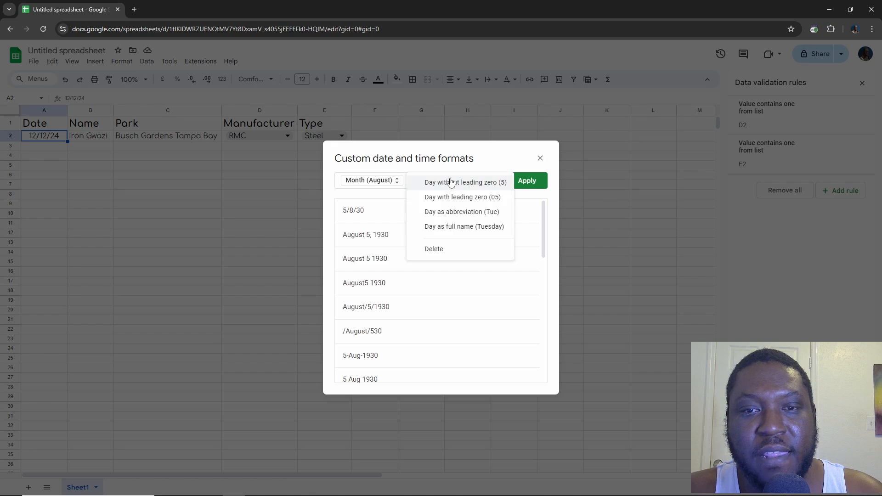
click(451, 183)
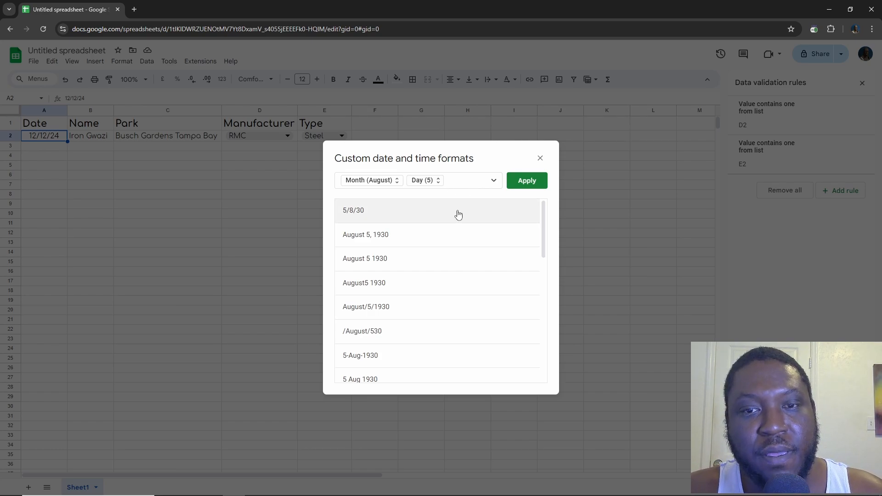
Add a comma and the full numeric year (1930) to the date pattern and apply the format to A2.
text(,)
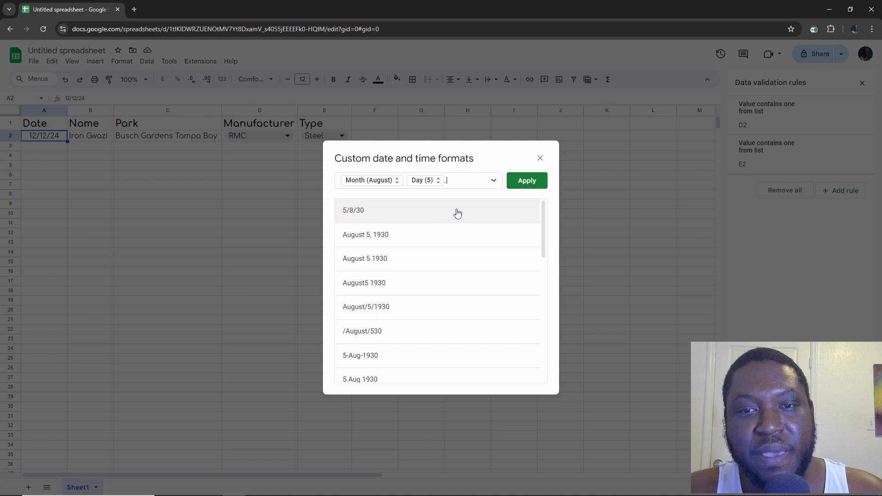
click(494, 182)
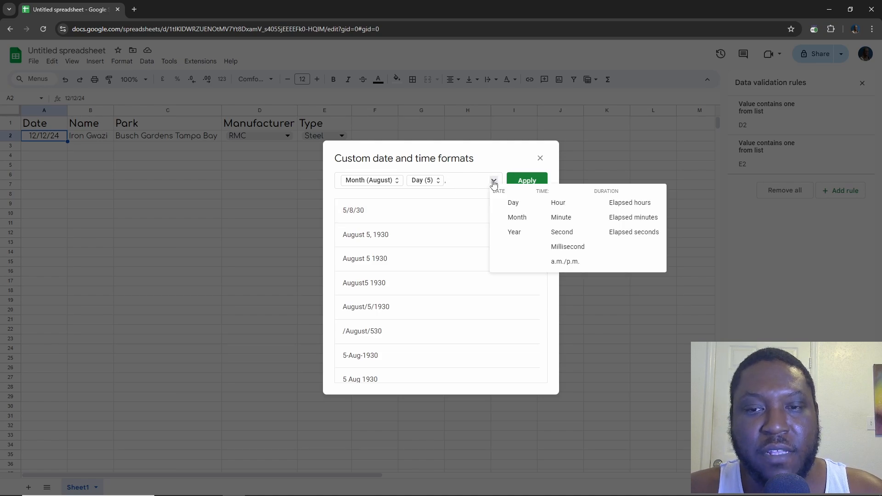
click(512, 235)
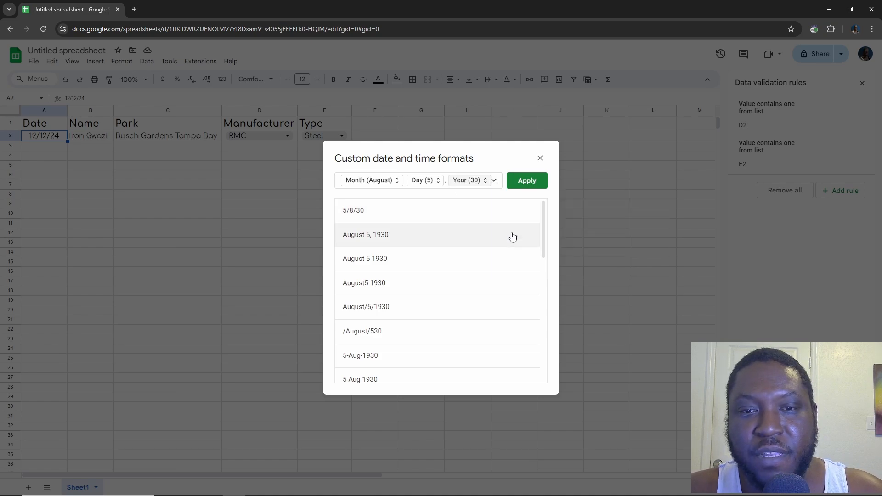
click(471, 182)
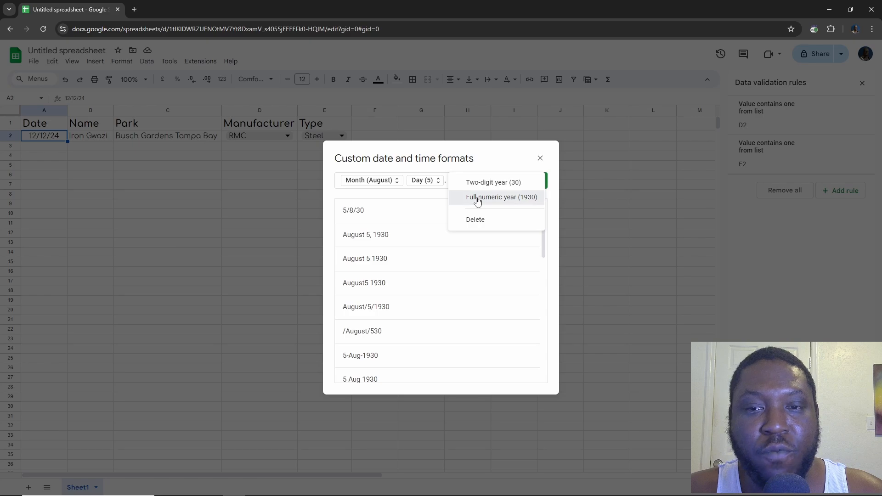
click(478, 197)
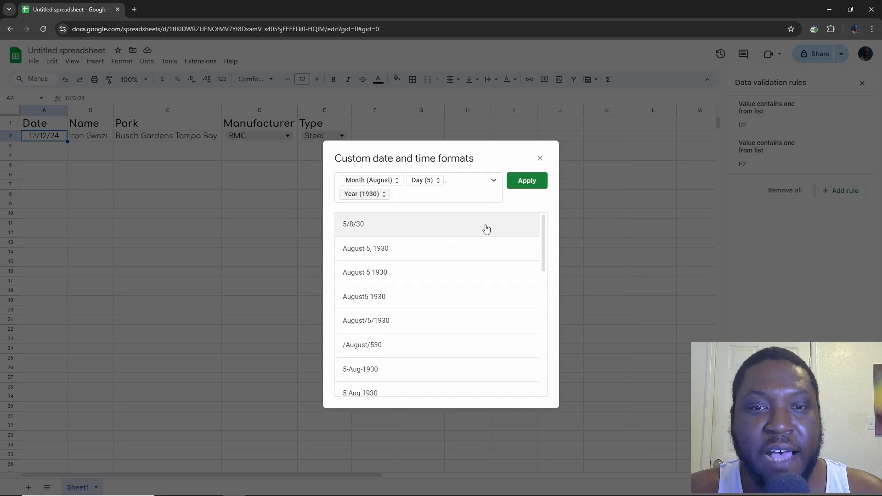
click(523, 182)
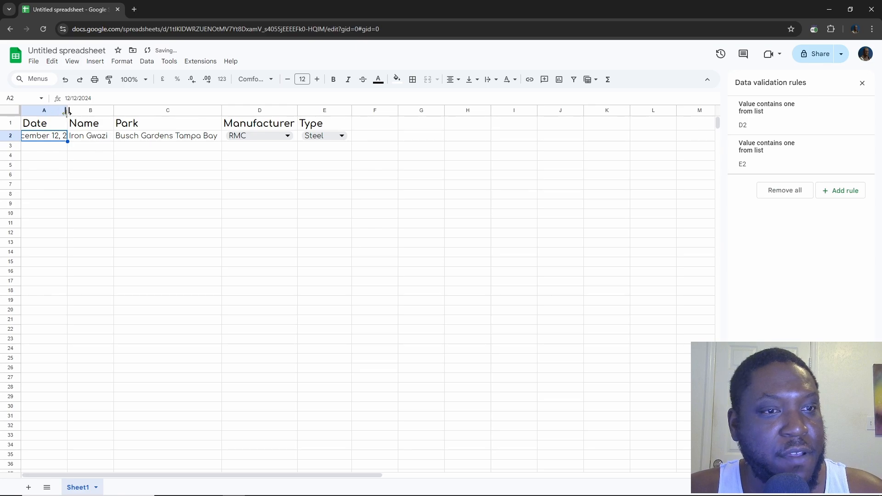
Widen column A to fit the full date and left-align the date in A2.
drag(68, 110, 107, 113)
click(69, 166)
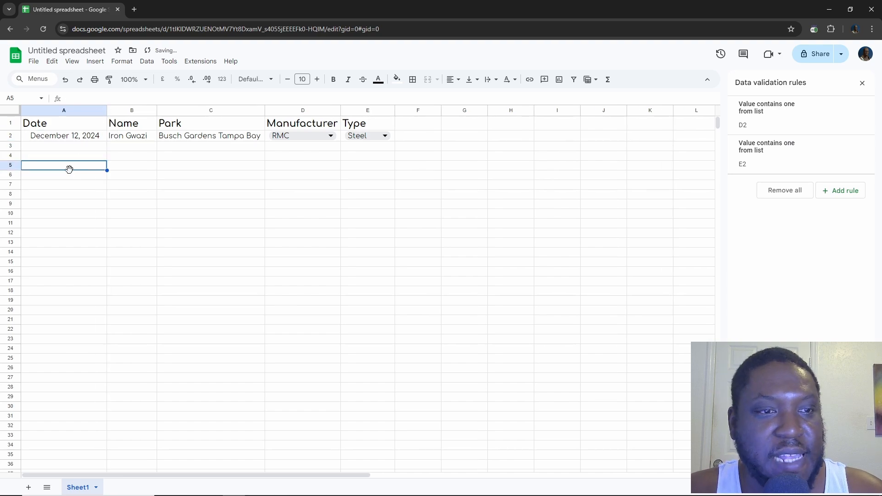
click(67, 137)
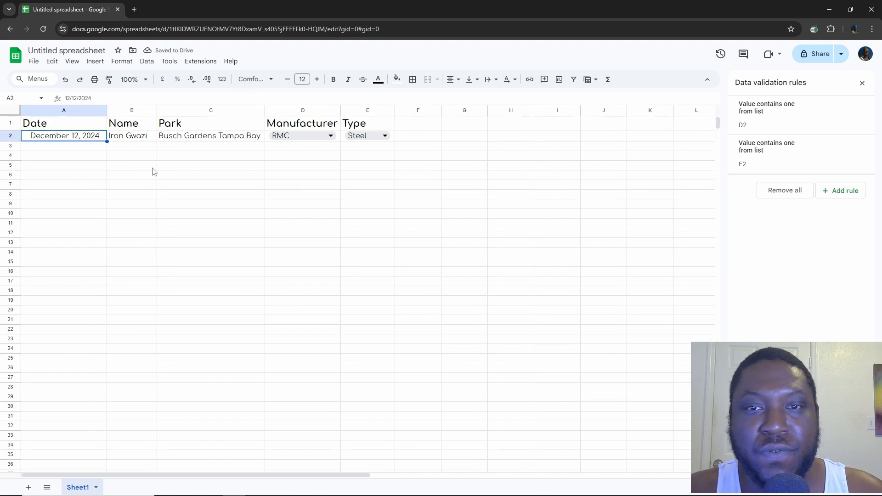
click(457, 80)
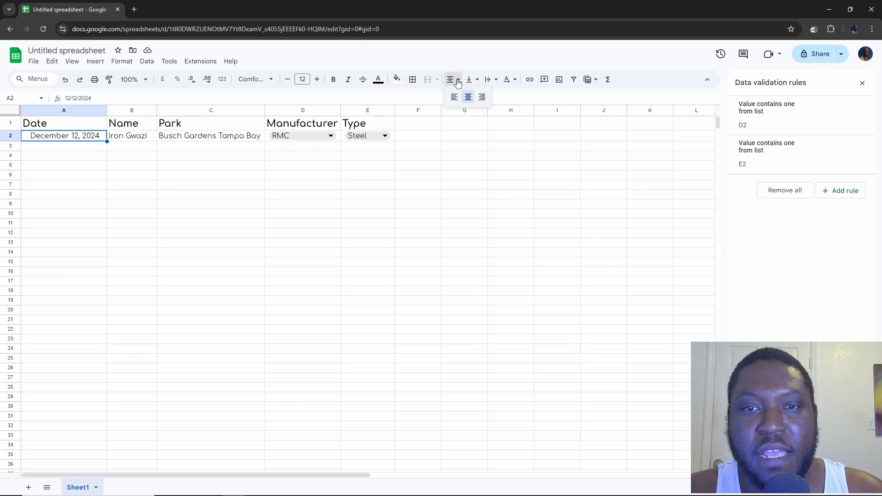
click(451, 98)
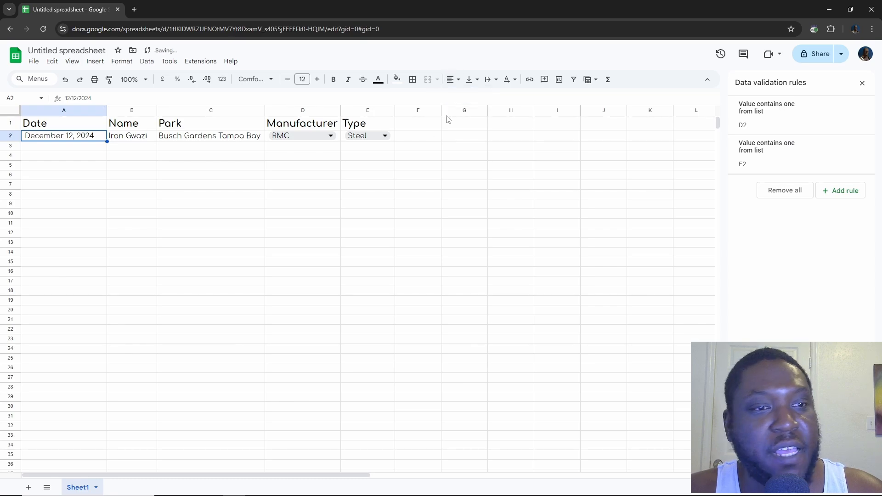
Close the data validation rules.
click(365, 254)
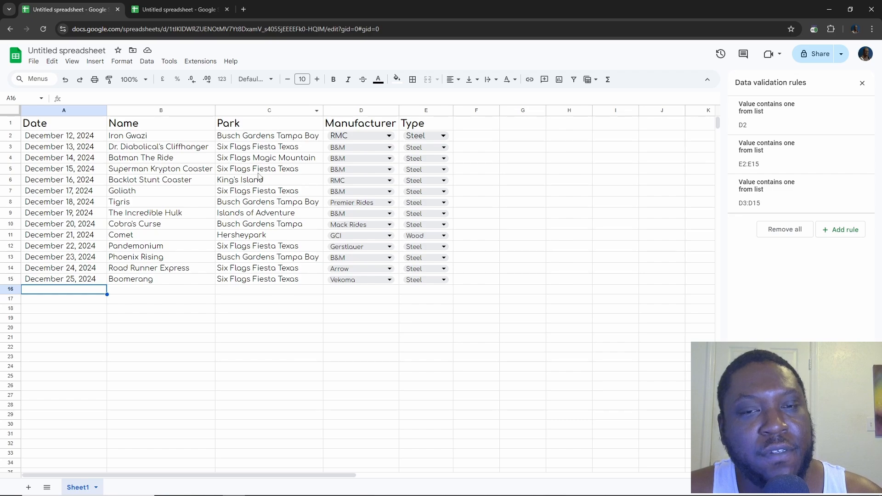
click(348, 309)
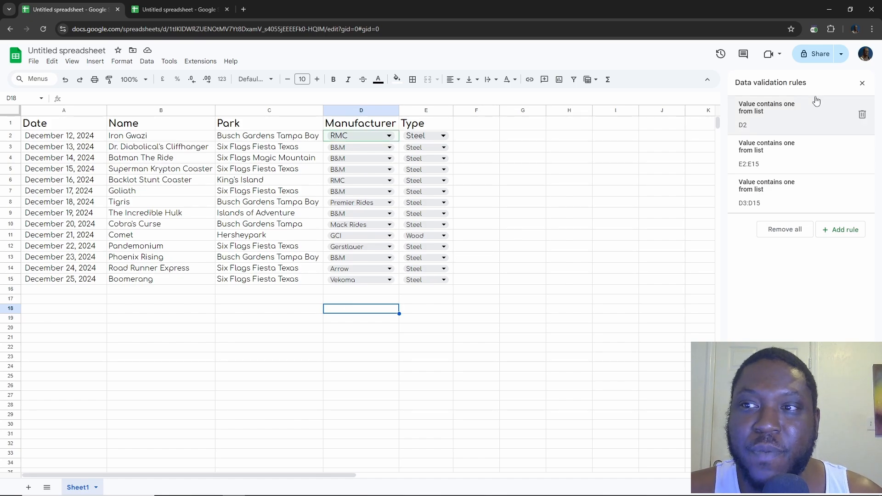
click(862, 82)
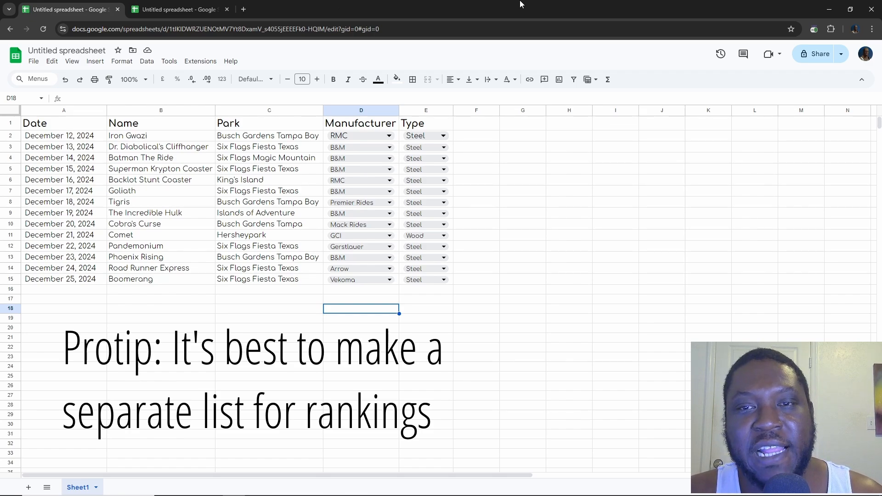
Widen column F slightly and enter the header Layout in F1.
drag(500, 111, 511, 112)
click(480, 125)
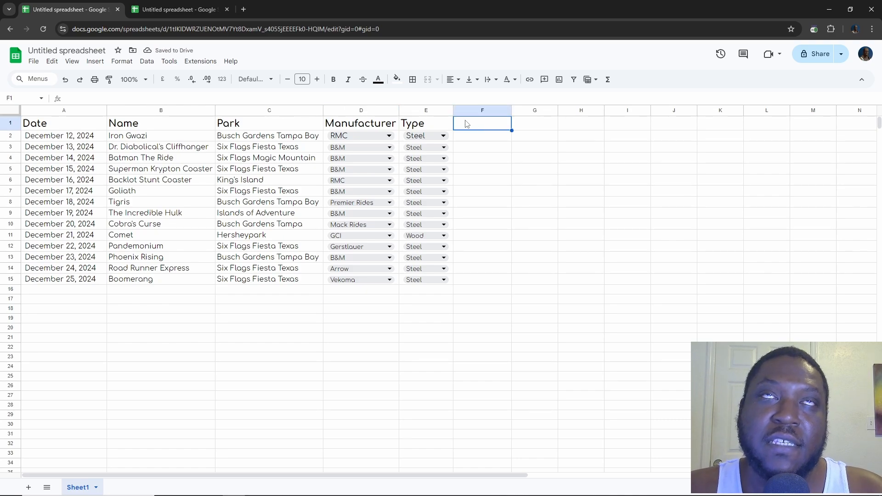
text(Layout)
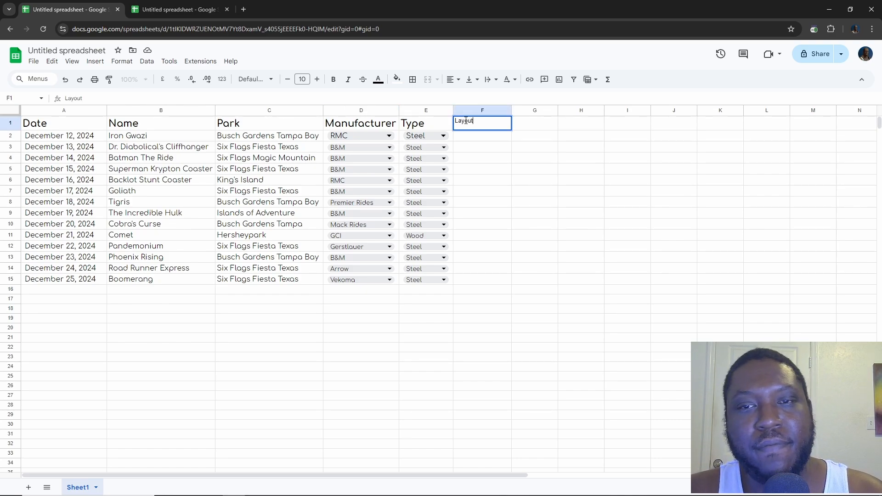
Enter the headers Intensity in G1 and Pacing in H1.
click(530, 127)
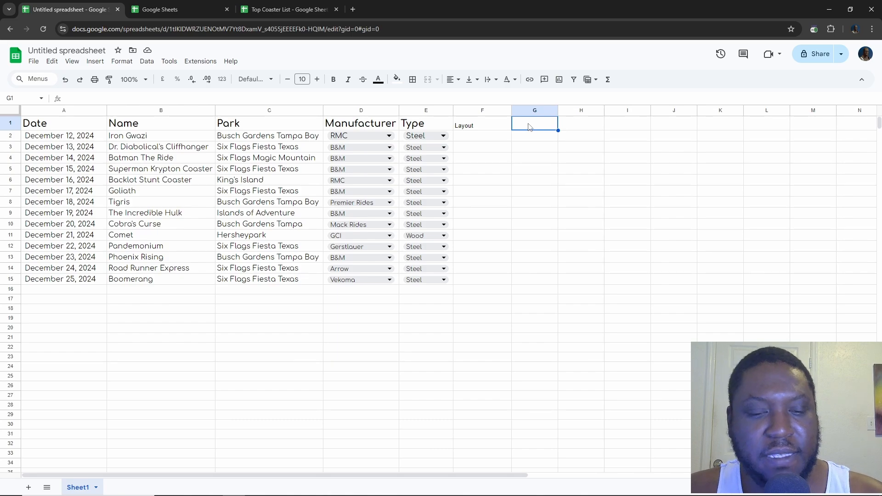
text(Intensity)
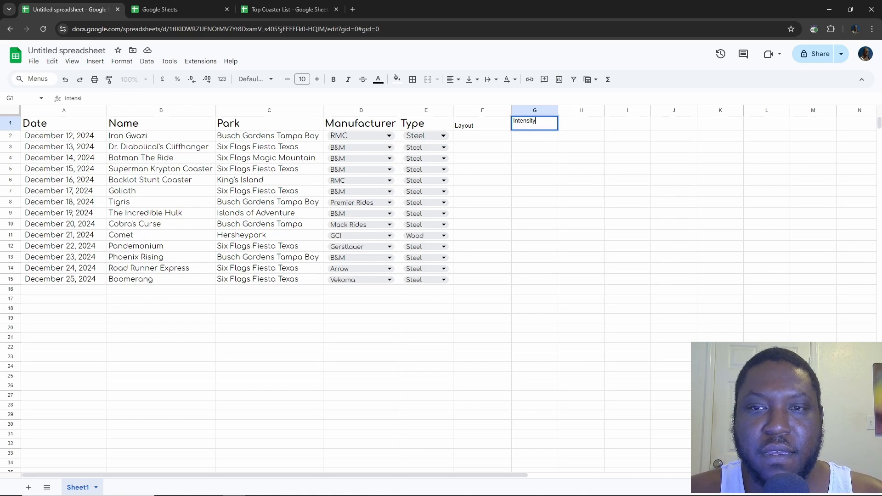
key(Tab)
text(p)
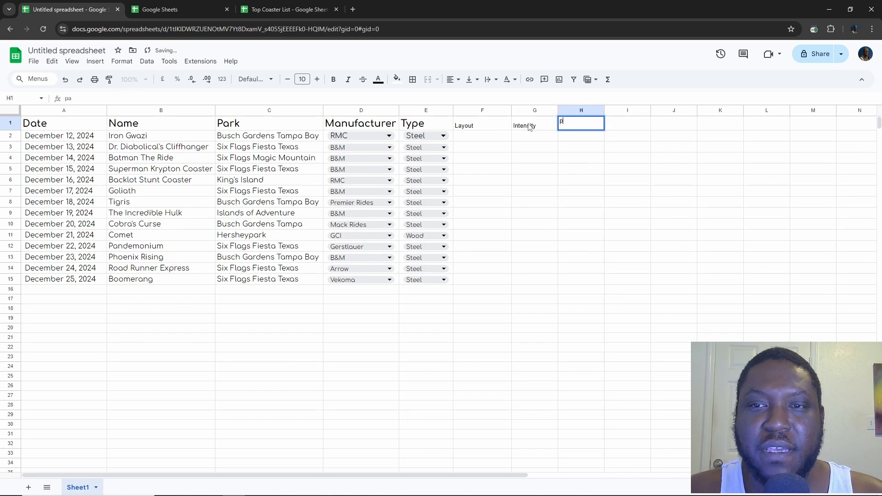
key(BackSpace)
text(Pacing)
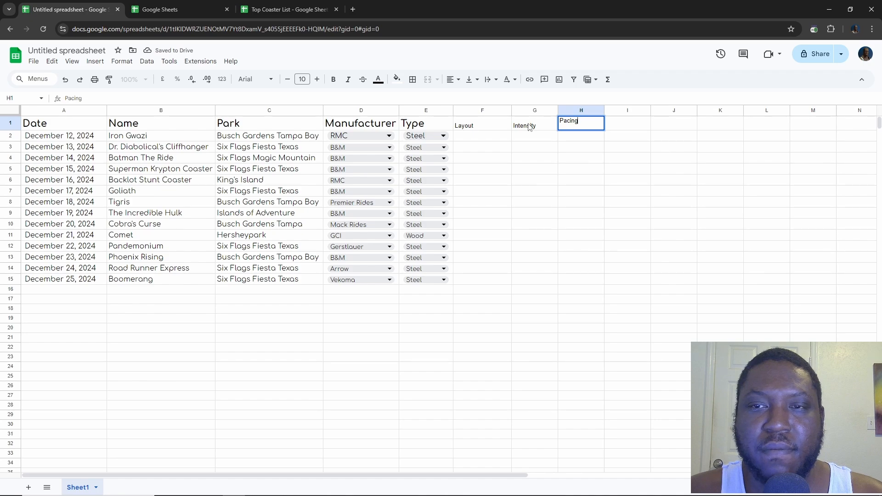
Enter the headers Comfort in I1 and Fun Factor in J1.
key(Tab)
text(Co)
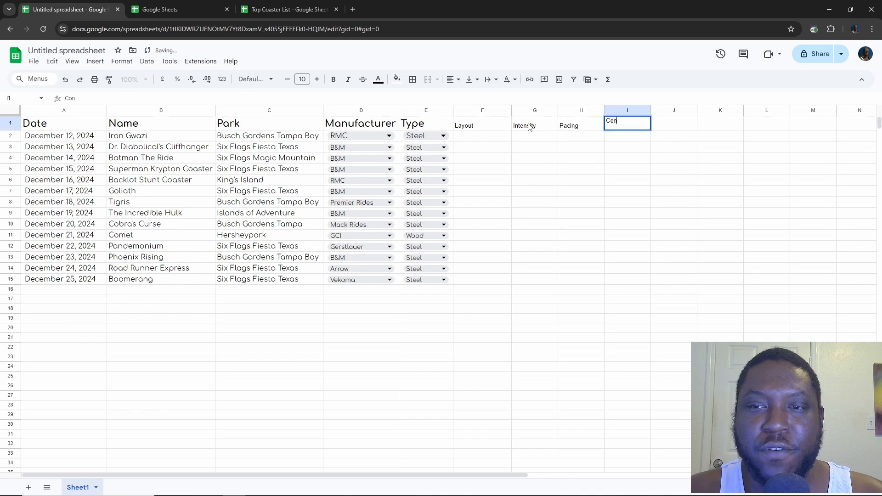
text(mfor)
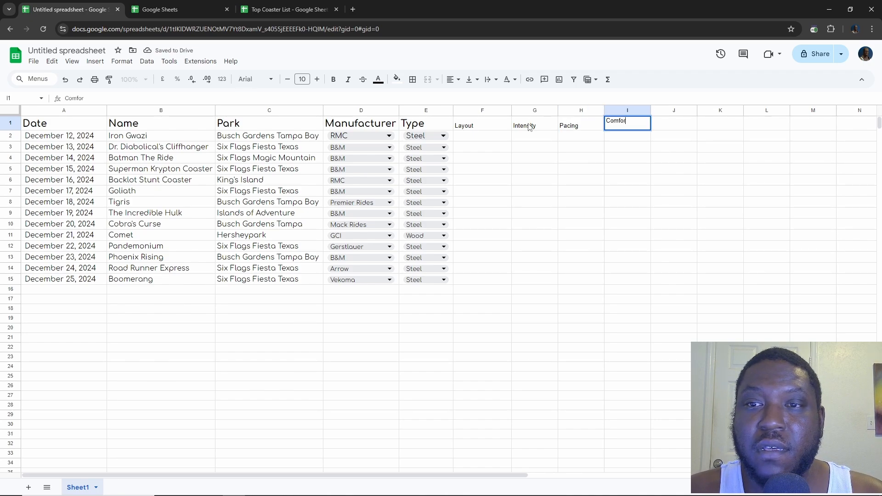
text(t/)
key(BackSpace)
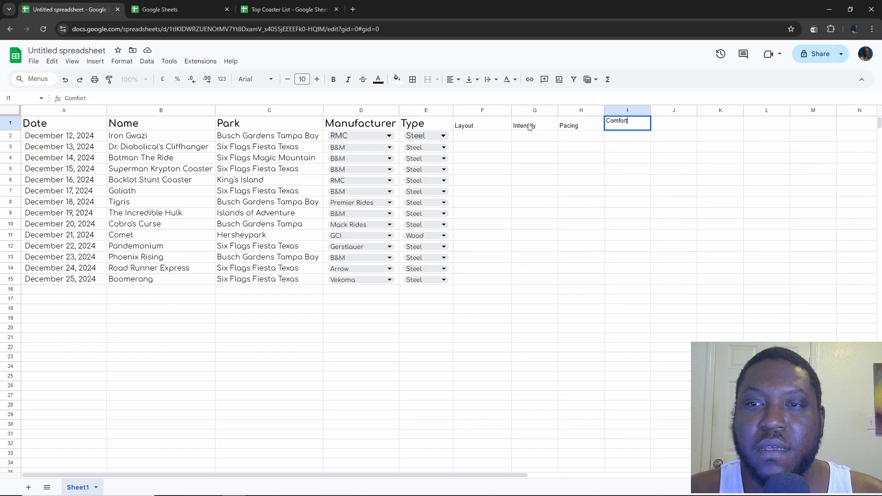
key(Tab)
text(Fun Fac)
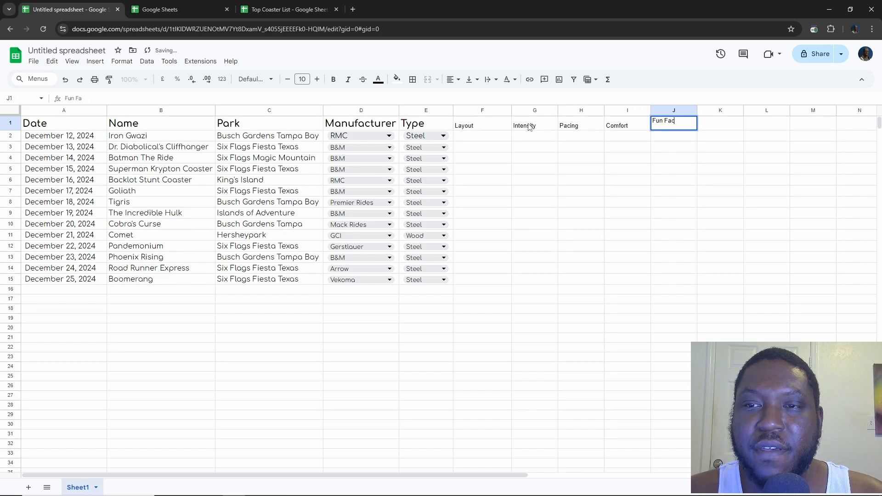
text(tor)
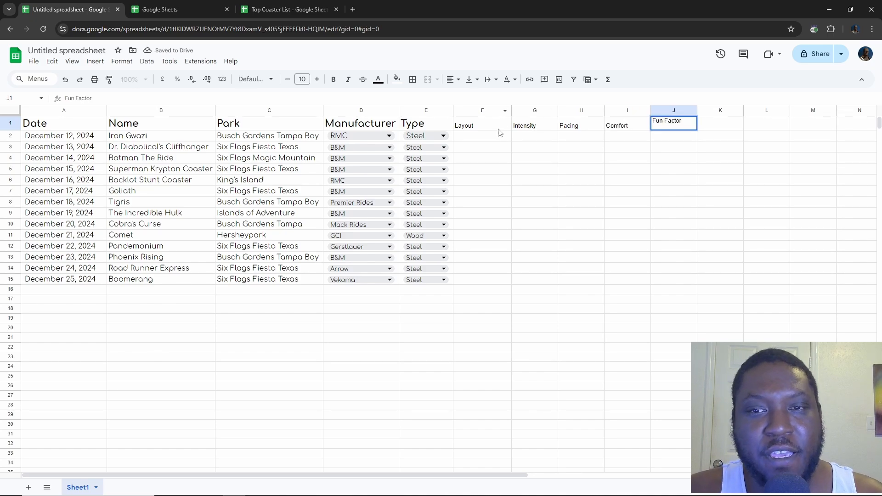
key(Return)
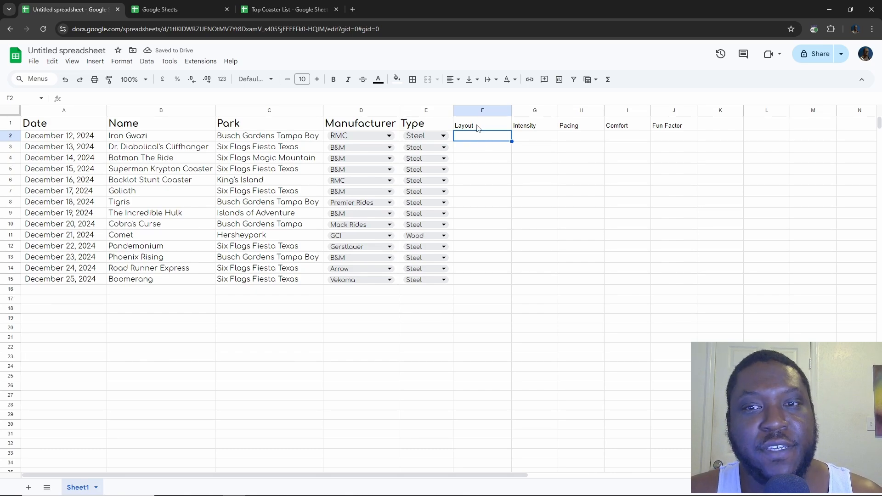
drag(480, 125, 666, 122)
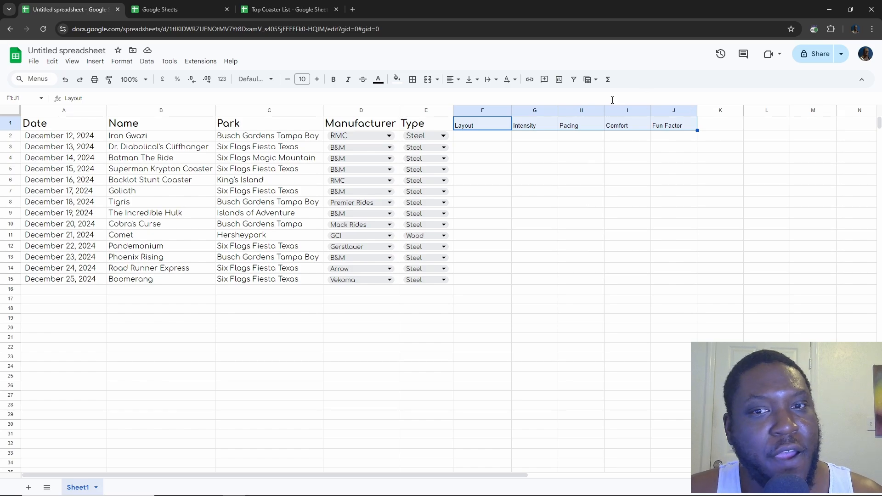
click(489, 138)
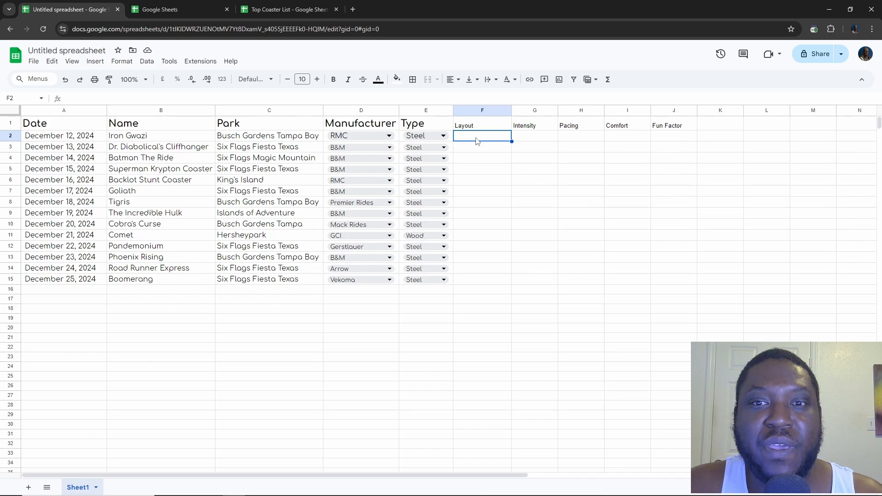
click(532, 141)
click(567, 141)
click(608, 141)
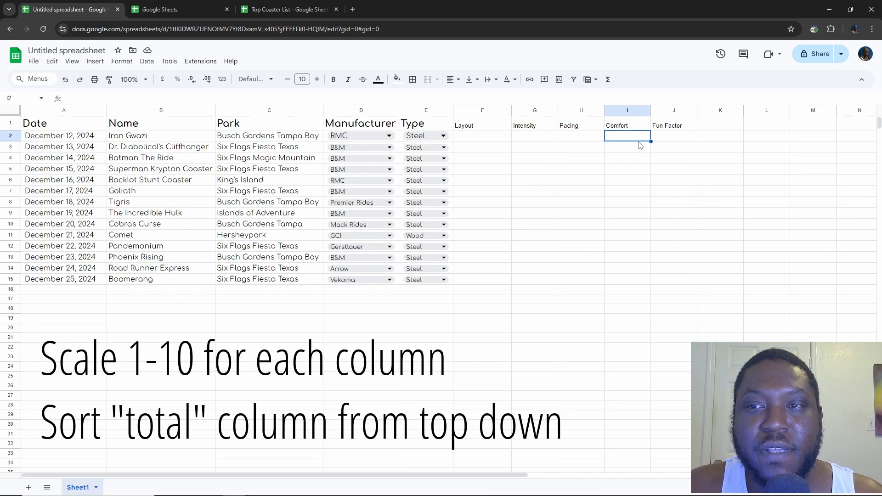
click(664, 141)
drag(719, 124, 727, 301)
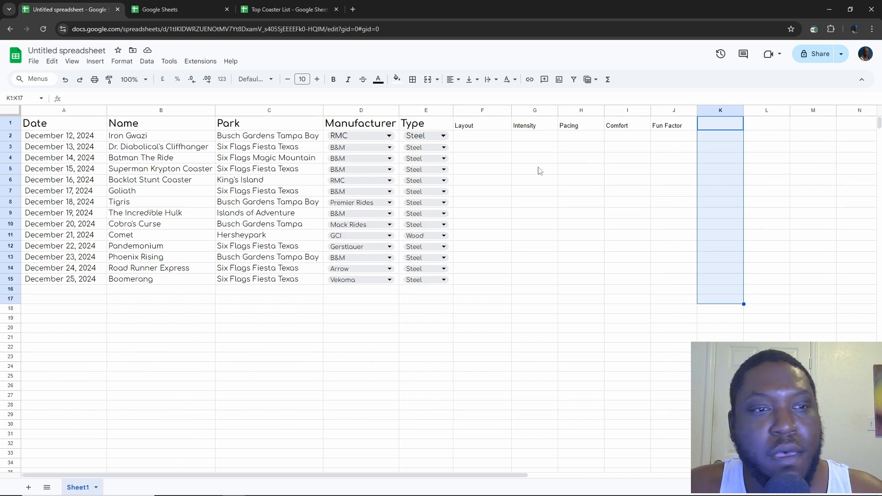
Enter Iron Gwazi's ratings in row 2: Layout 10, Intensity 10, Pacing 10, Comfort 8 and Fun Factor 10.
click(491, 139)
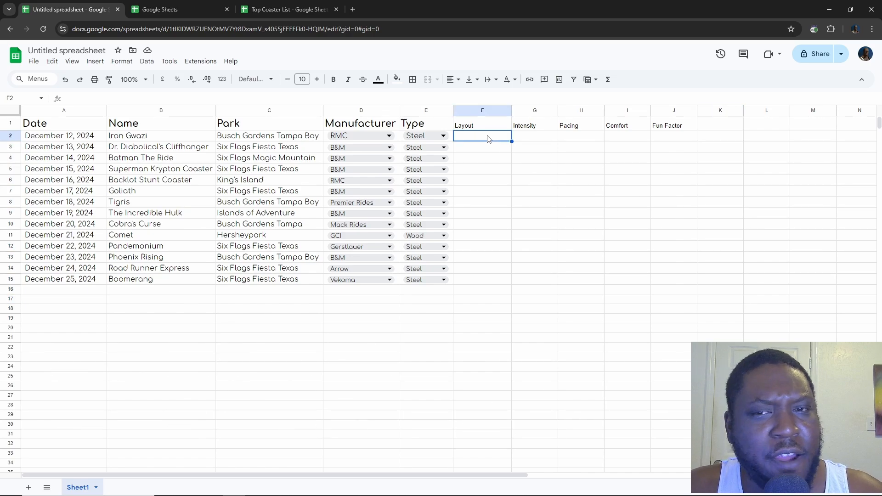
text(10)
click(527, 140)
text(10)
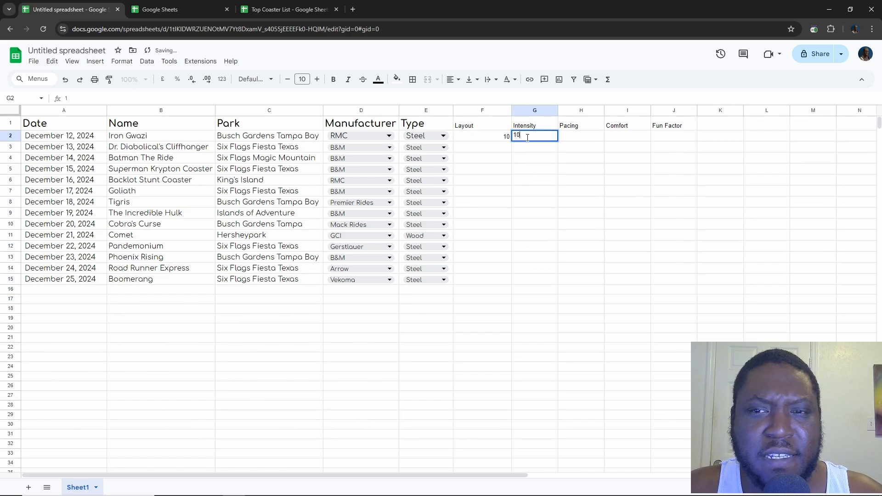
click(572, 140)
text(10)
click(614, 139)
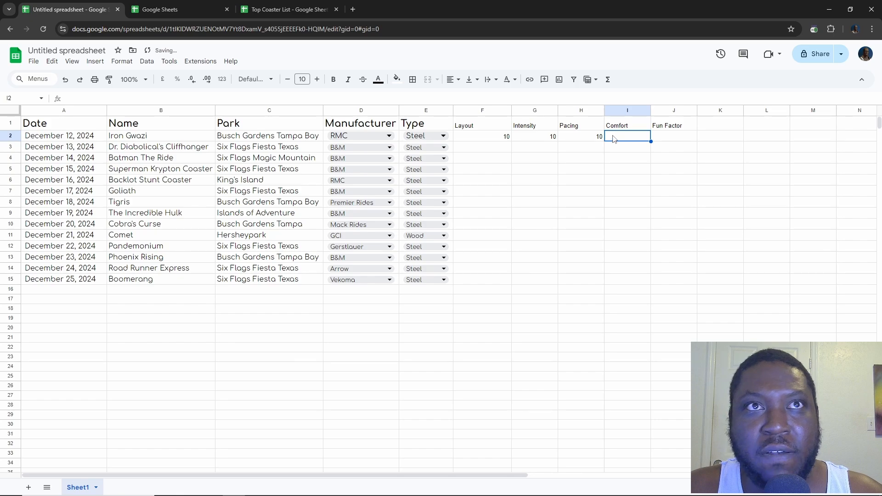
text(8)
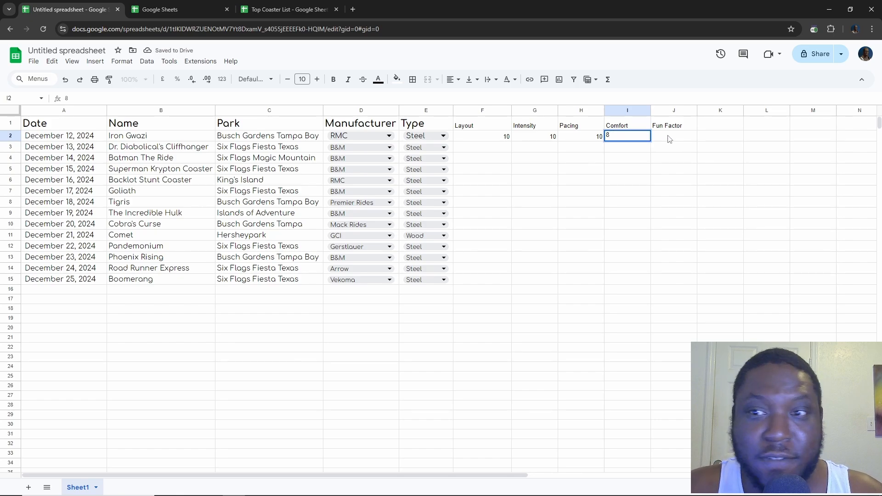
click(663, 137)
text(10)
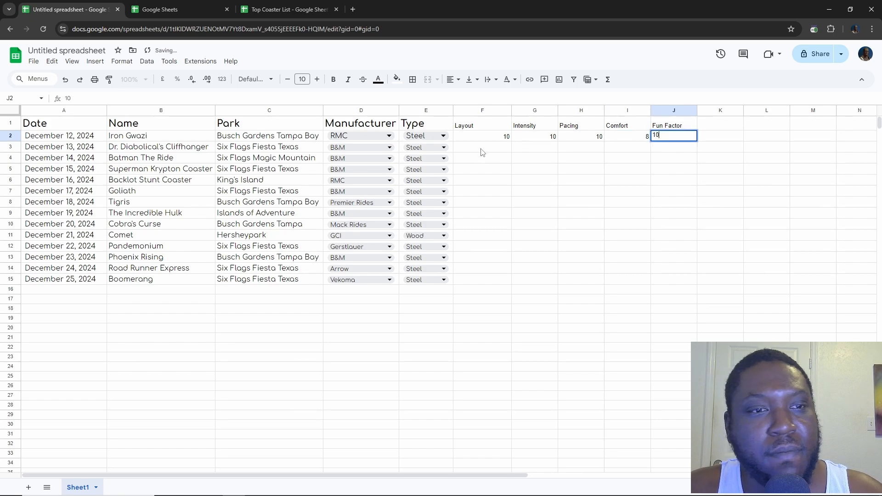
click(482, 150)
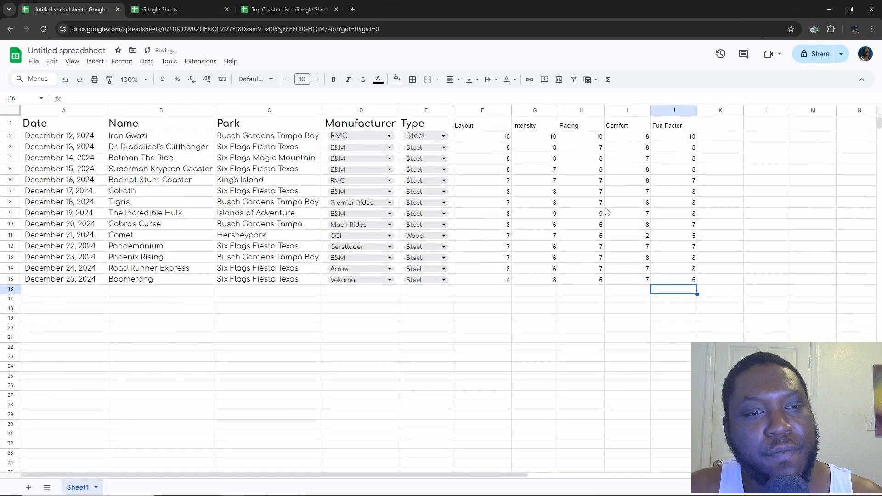
Enter the header Total in K1.
click(562, 296)
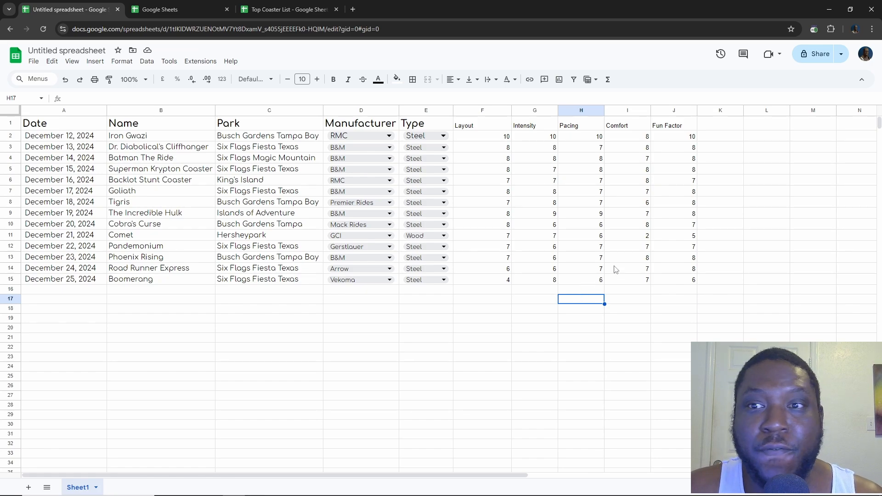
click(723, 124)
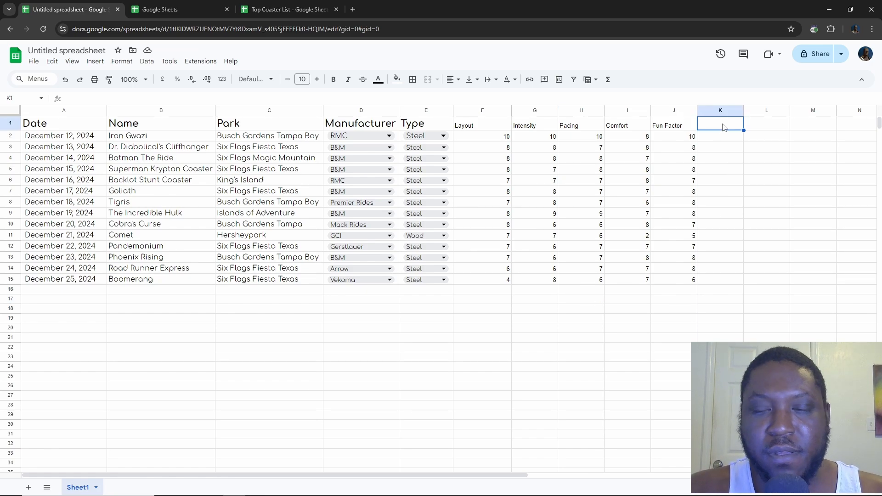
text(Total)
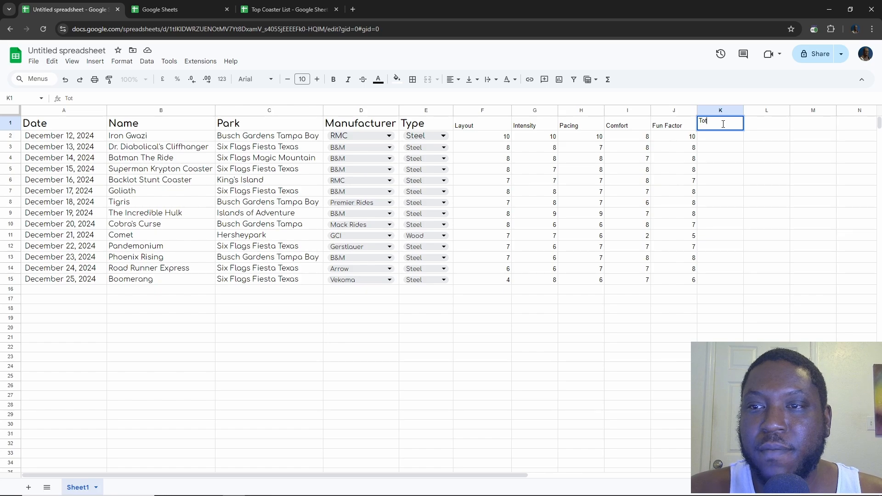
Total row 2's ratings in K2 with =sum(F2:J2) and accept the suggested auto-fill for K3:K15.
click(707, 140)
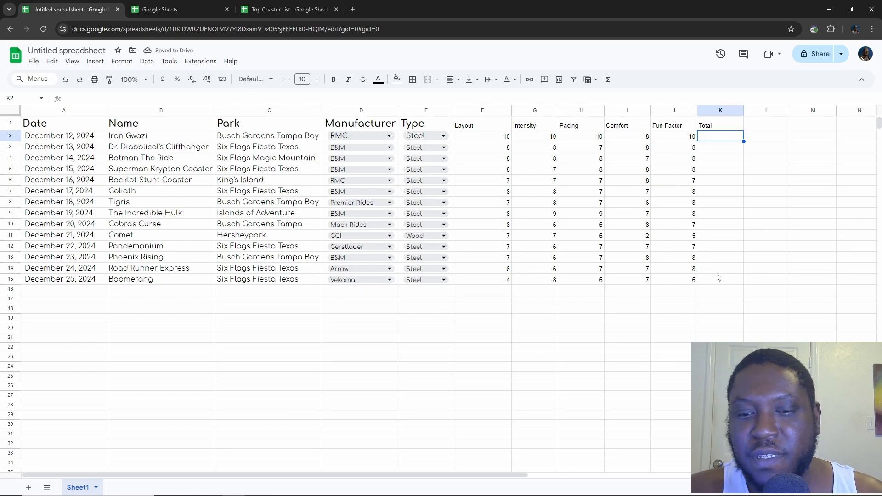
text(=)
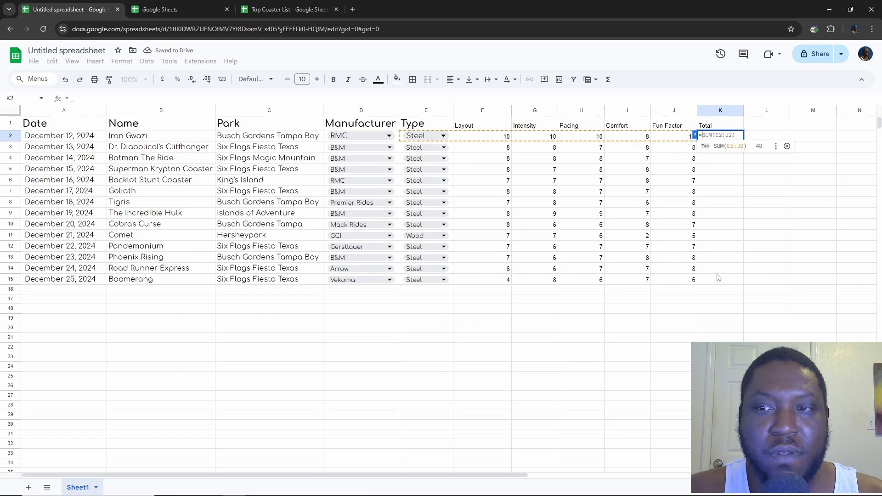
text(sum)
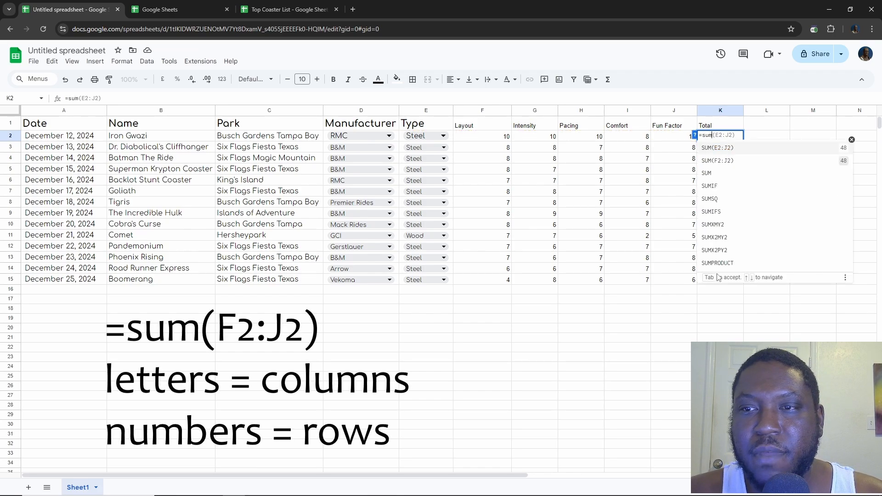
text(()
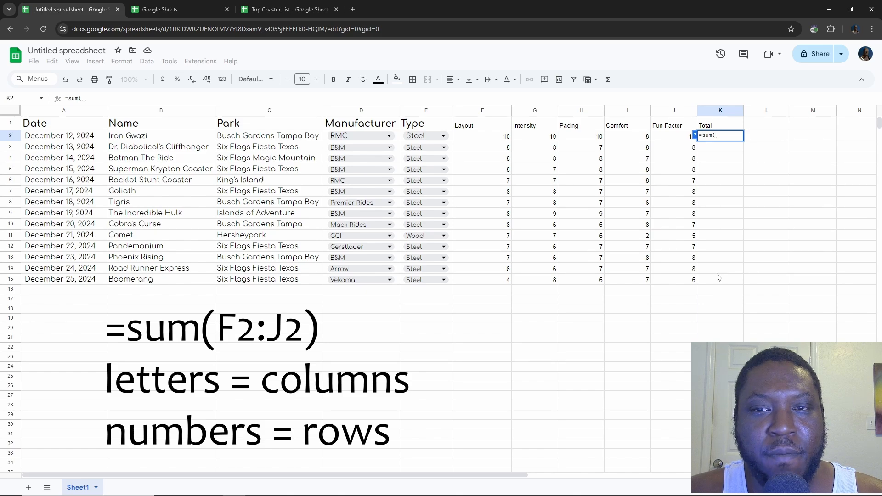
text(F)
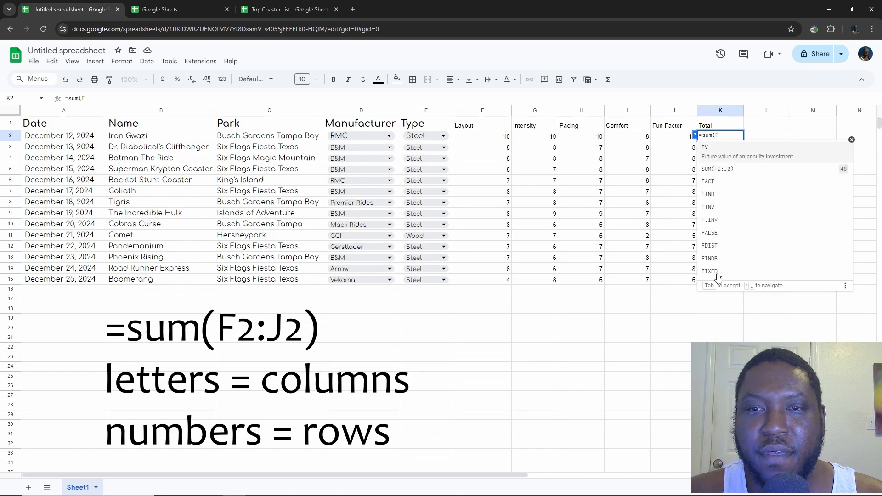
text(2)
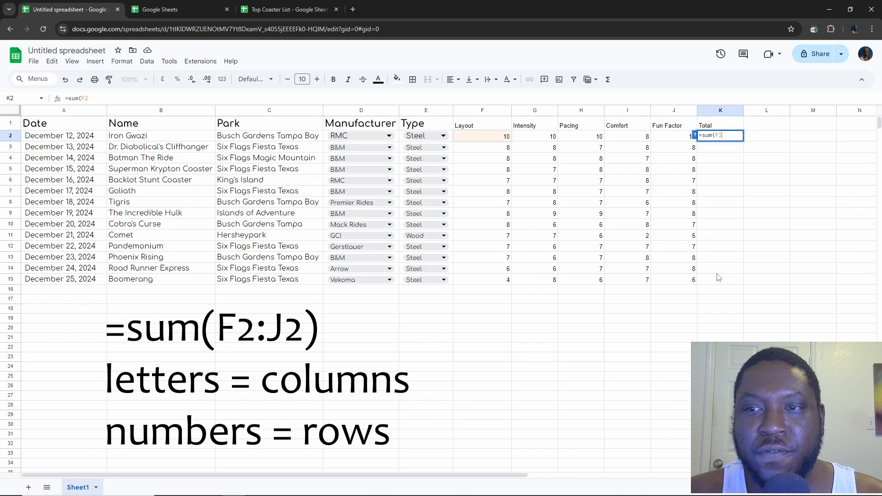
text(:)
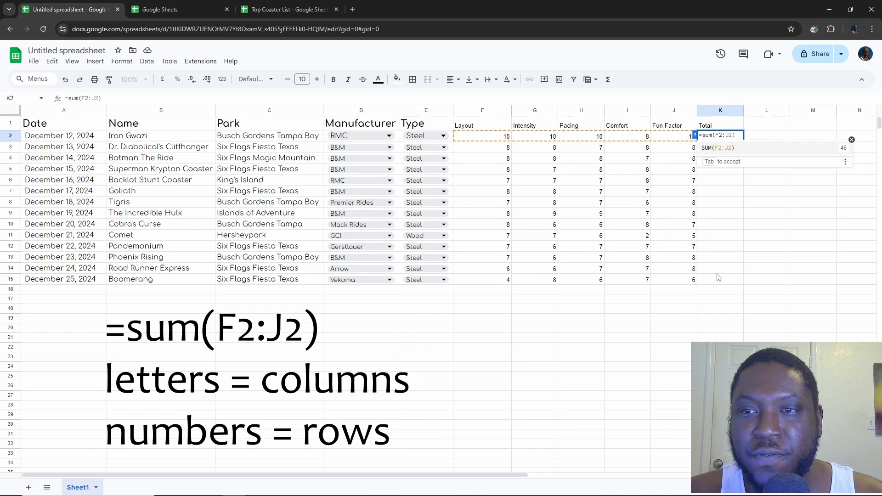
text(J)
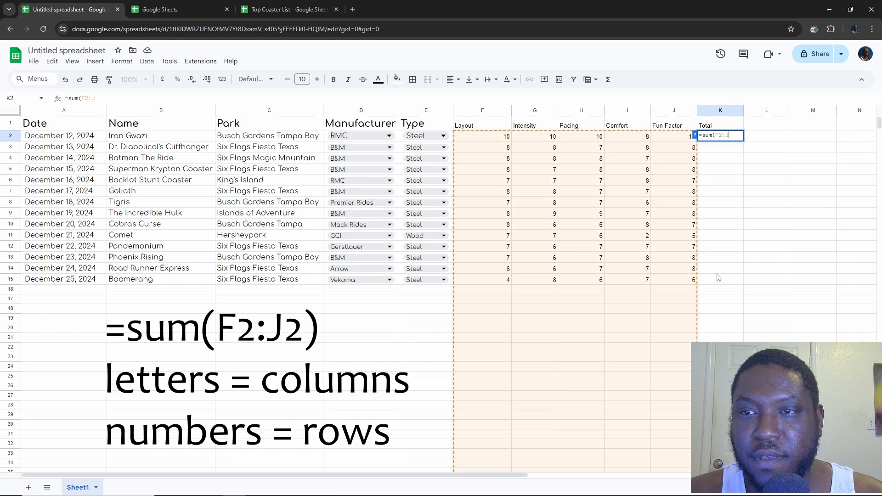
text(2))
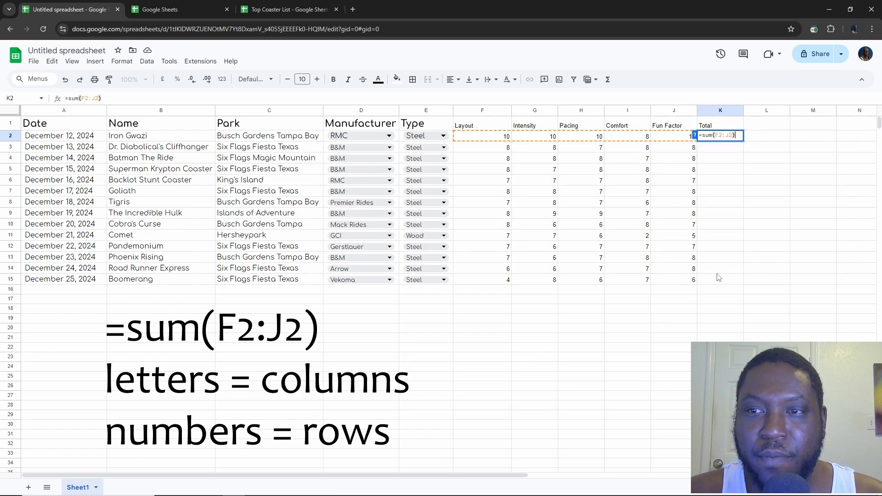
key(Return)
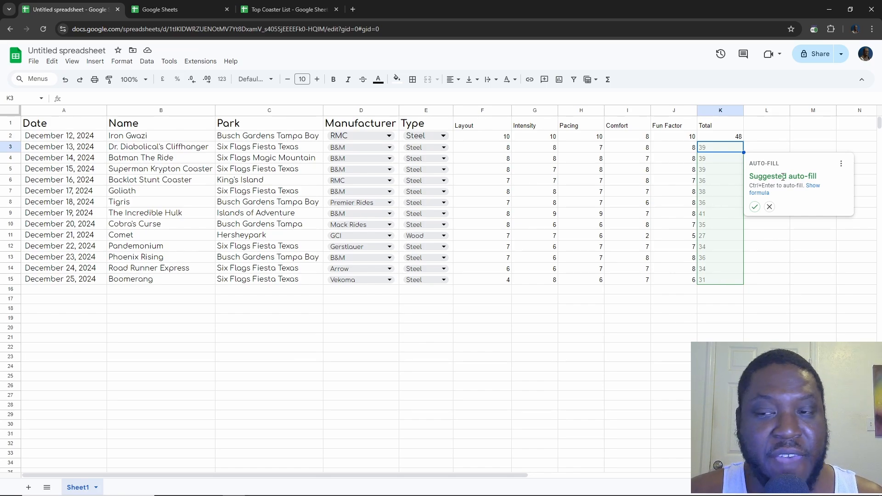
click(754, 208)
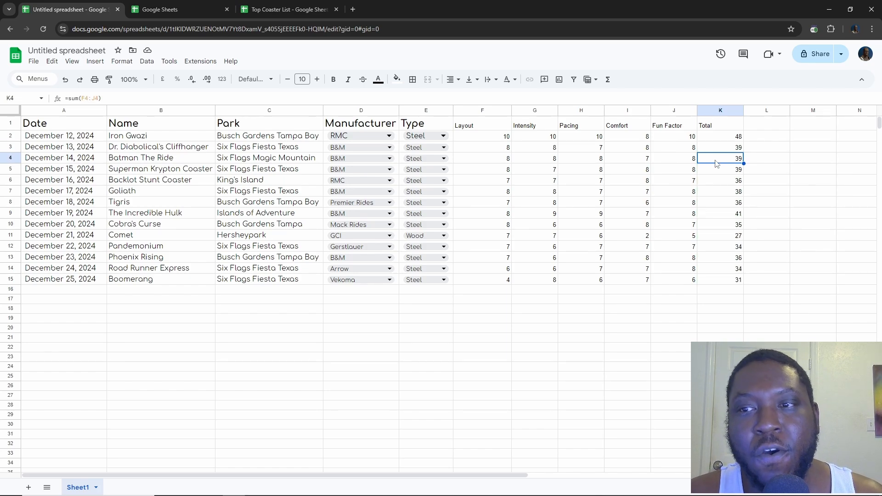
Refill the sum formula from K2 into K3 and check the formulas in K3 to K5.
click(728, 138)
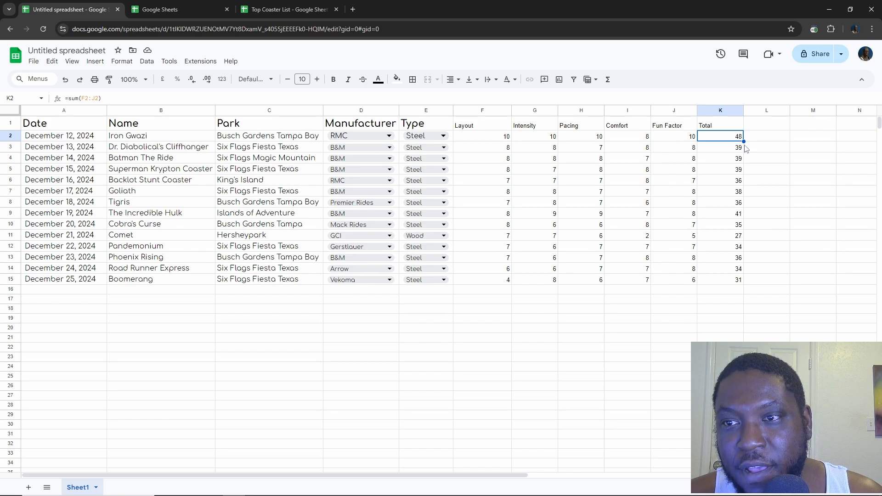
drag(744, 141, 721, 147)
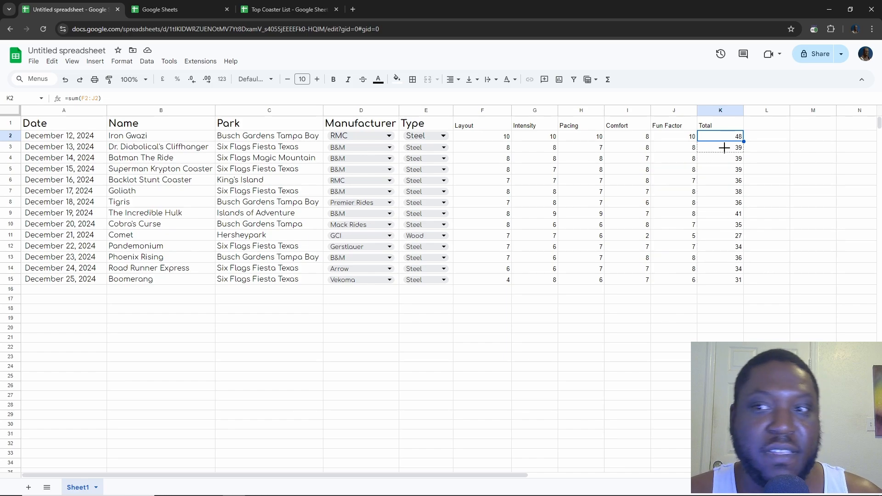
click(723, 150)
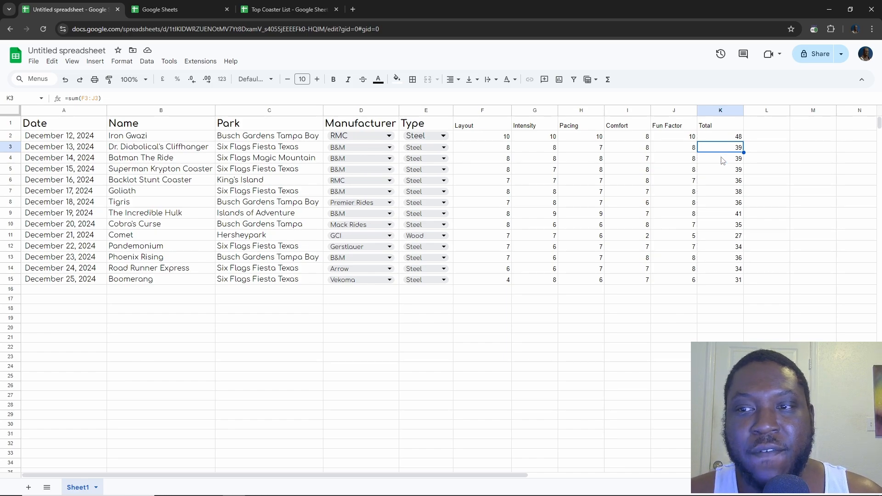
click(724, 159)
click(723, 170)
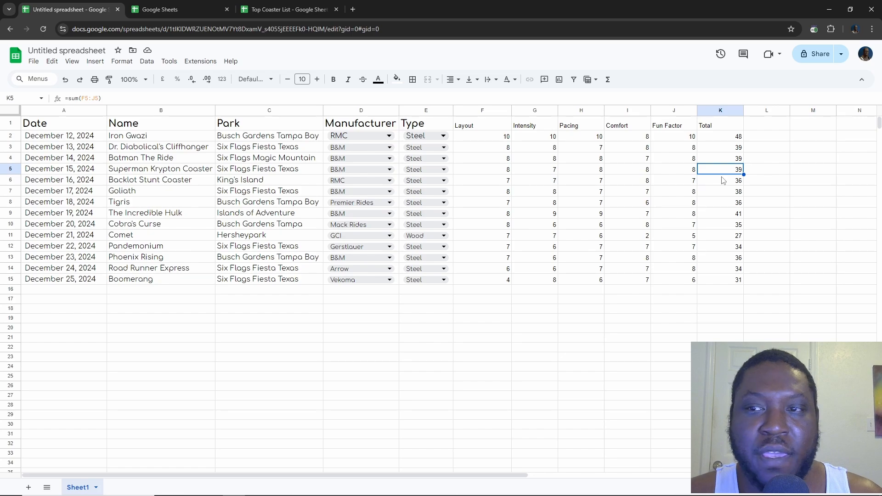
Sort the sheet by the Total column from Z to A.
right_click(712, 113)
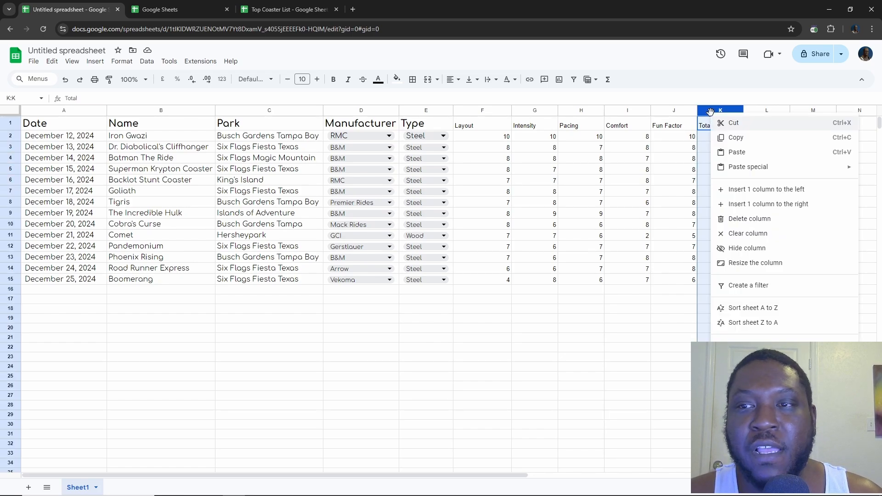
click(741, 323)
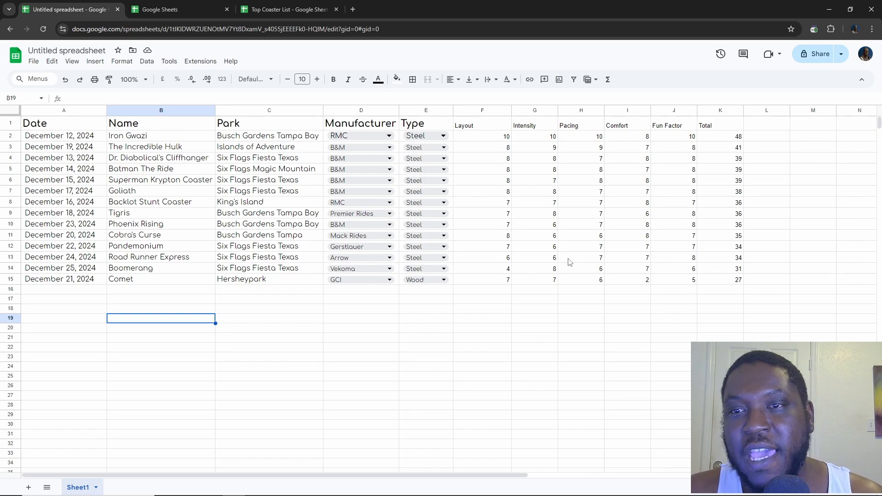
Set the font of the headers in F1:K1 to Comfortaa.
drag(482, 127, 714, 127)
click(254, 79)
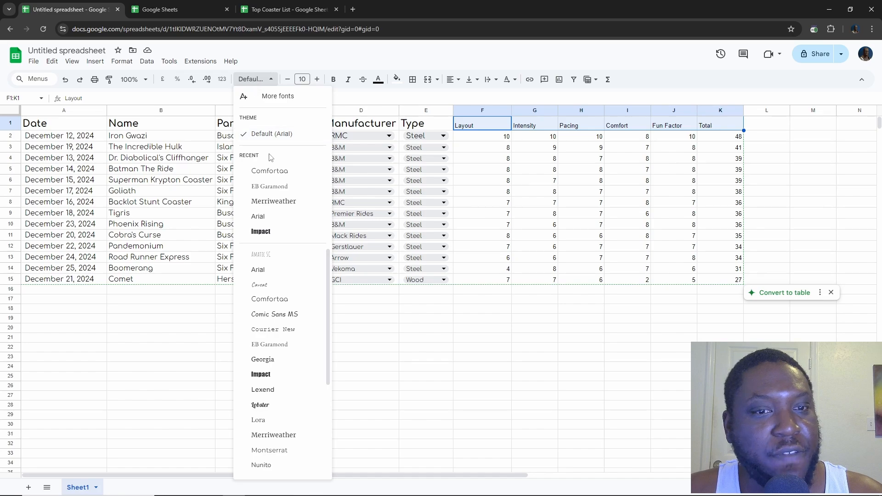
click(268, 171)
Check the Type header's font size and increase the headers in F1:K1 to size 16.
click(419, 124)
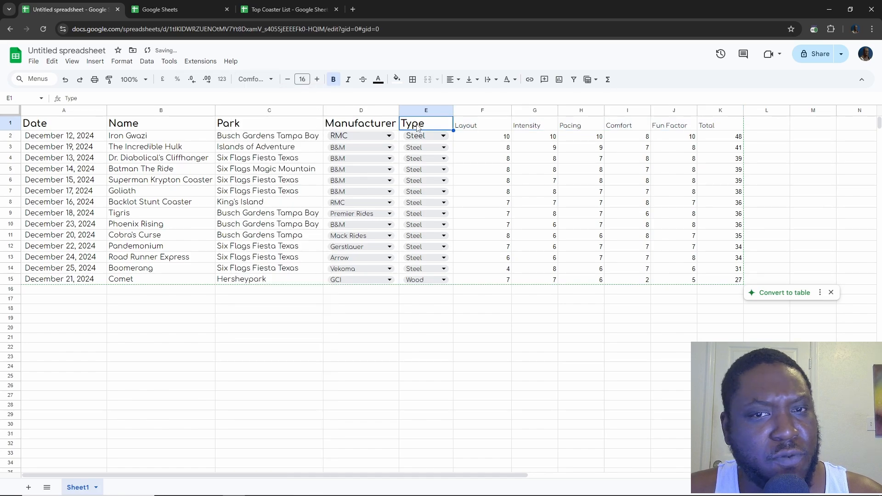
drag(459, 128, 719, 128)
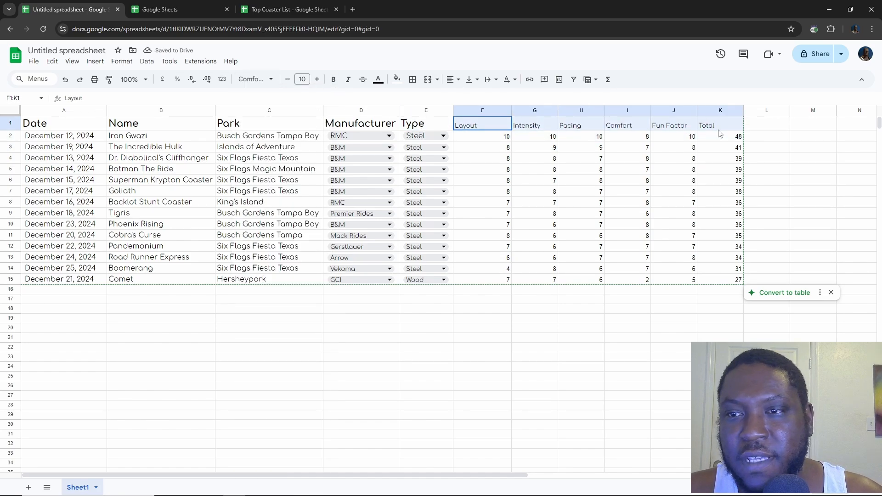
click(316, 79)
click(317, 79)
click(317, 79)
click(317, 79)
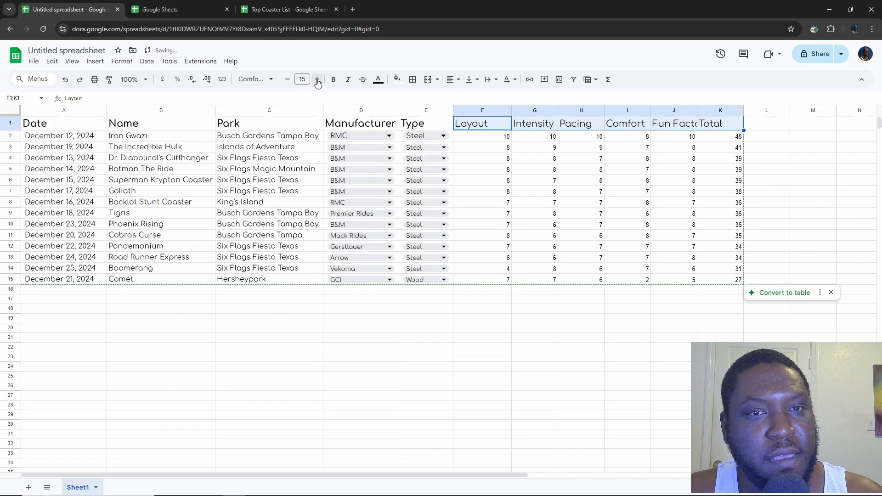
click(317, 79)
click(317, 79)
Set the font of the rating and total values in F2:K15 to Comfortaa.
drag(460, 137, 737, 280)
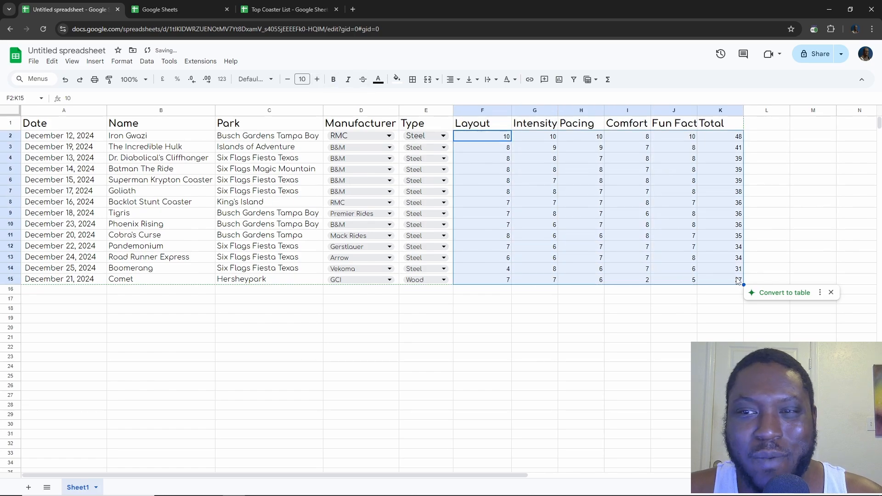
click(255, 79)
click(257, 172)
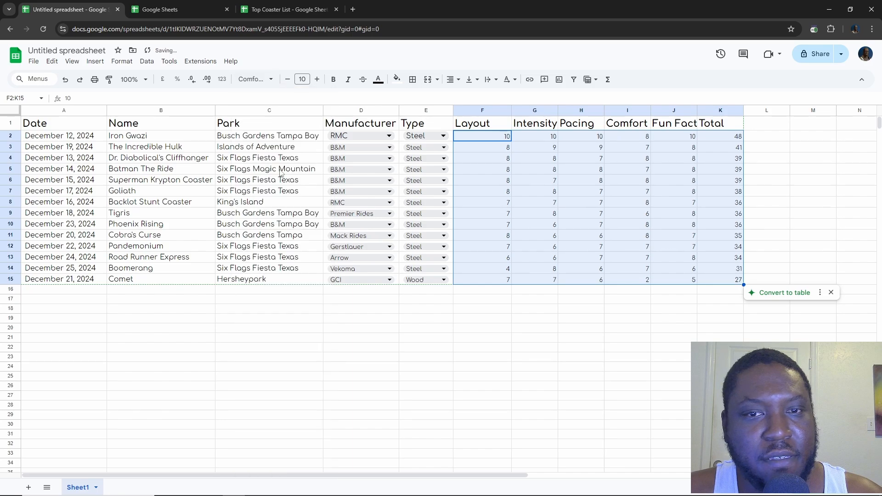
Increase the font size of the rating and total values in F2:K15 to 12.
click(290, 140)
drag(461, 137, 717, 263)
click(675, 235)
drag(463, 137, 720, 281)
click(317, 79)
click(317, 79)
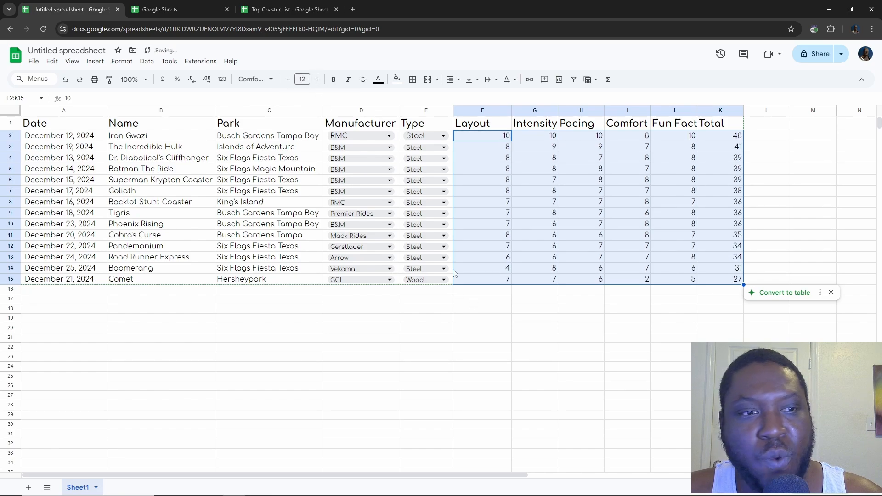
Center the values in F2:K15 horizontally.
click(451, 79)
click(467, 97)
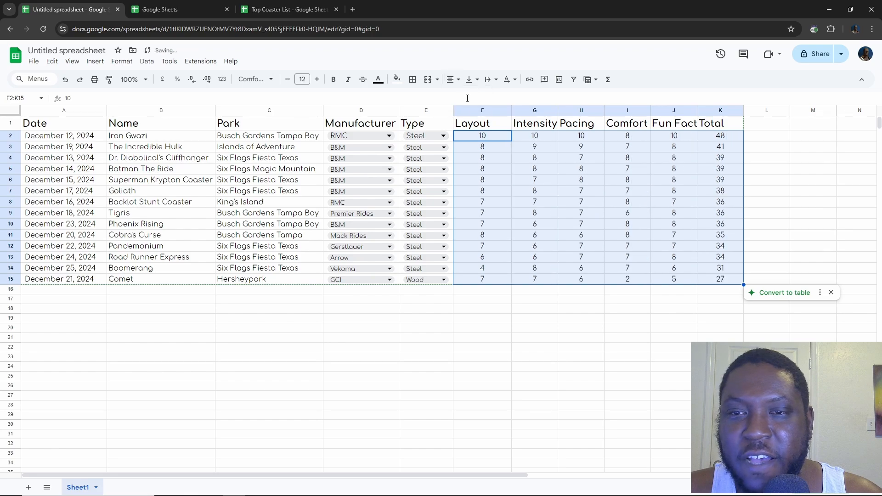
click(503, 292)
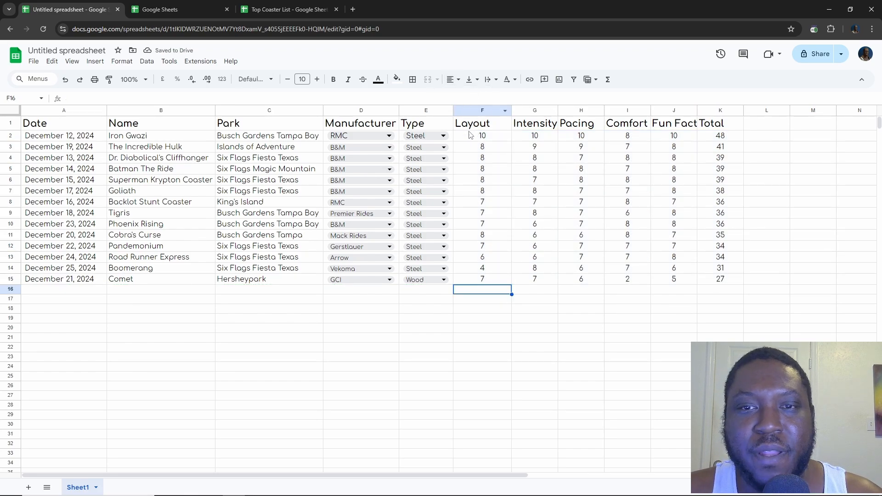
Right-align the values in F2:K15.
drag(480, 136, 710, 276)
click(458, 80)
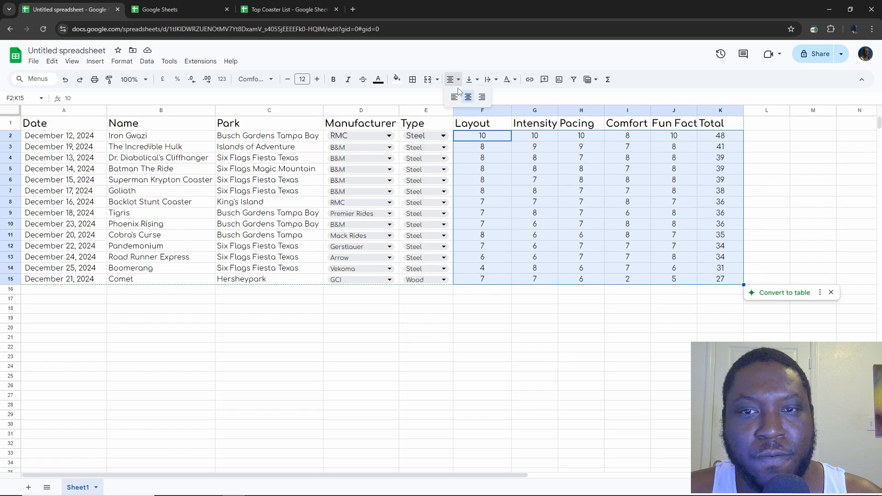
click(480, 95)
click(452, 309)
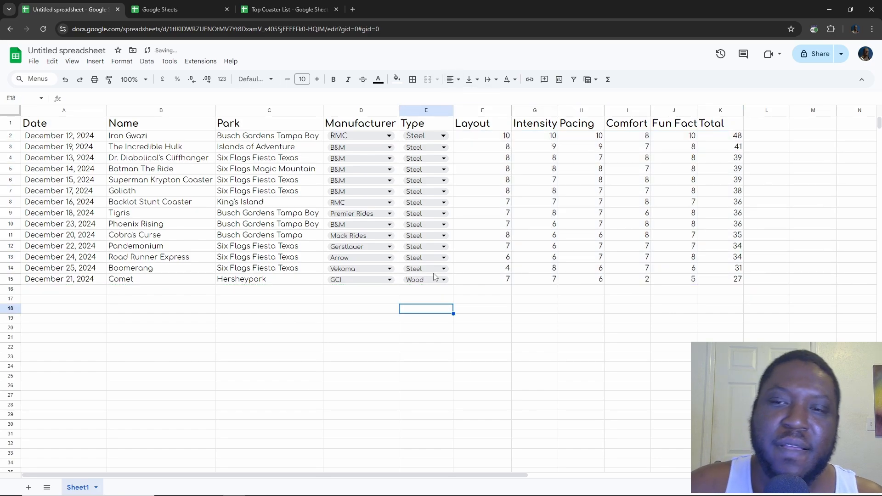